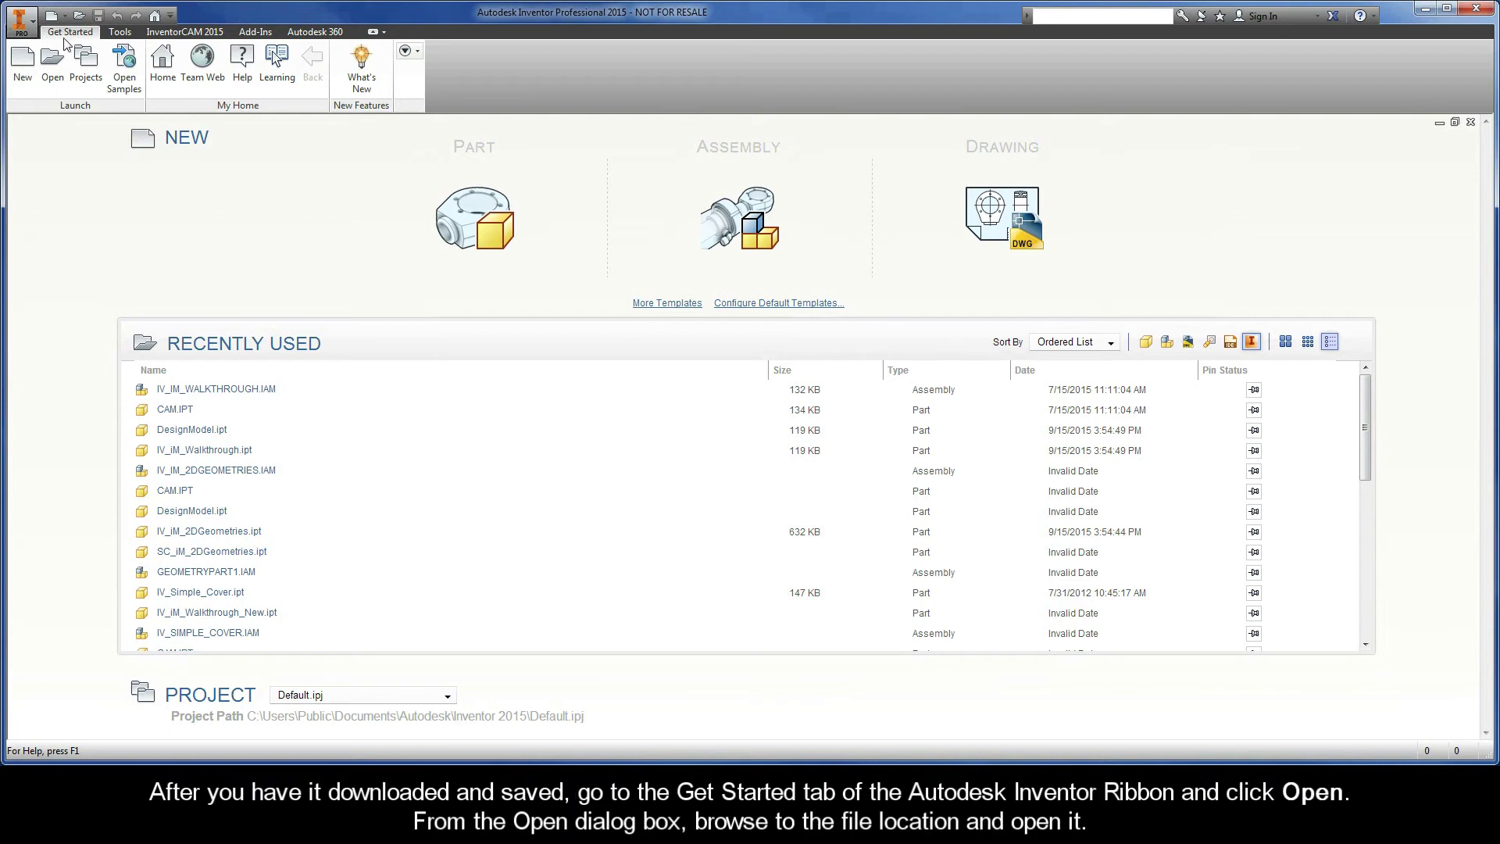
Open the IV_iM_Walkthrough.ipt example part, showing the pocketed block model.
click(53, 76)
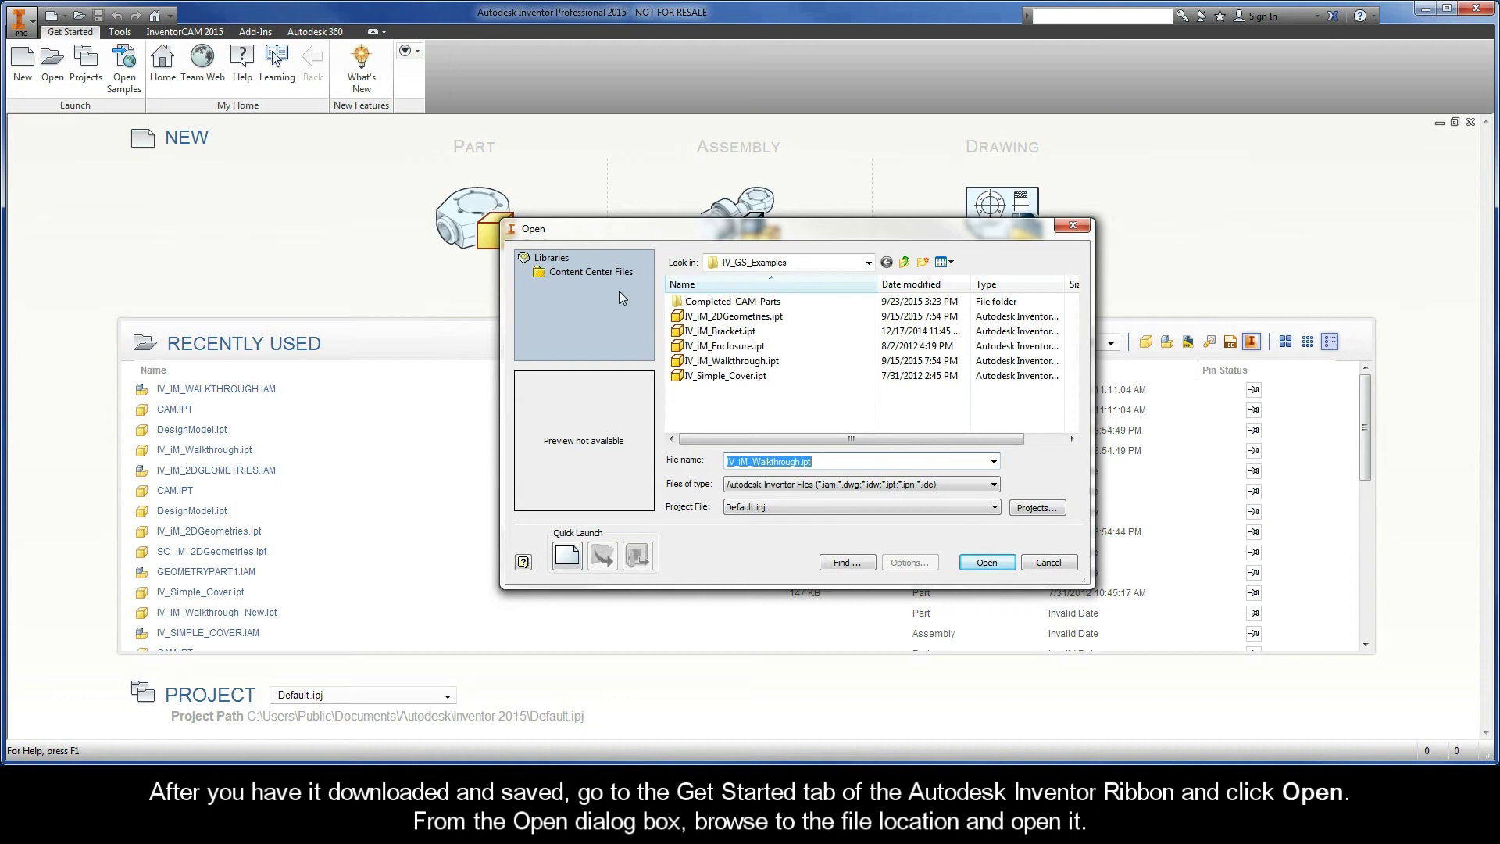
click(727, 361)
double_click(726, 362)
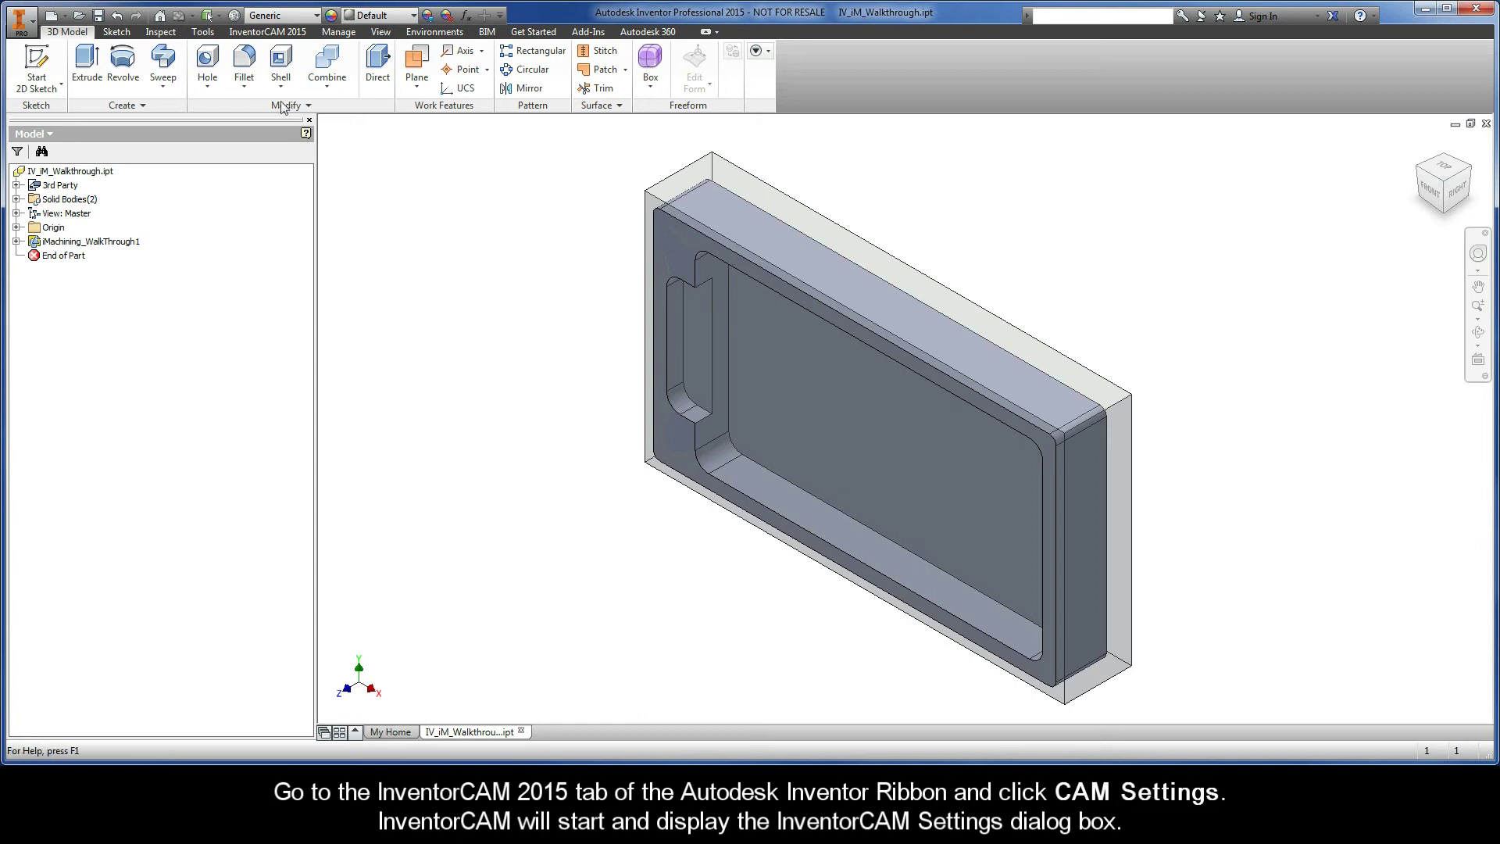
Show the Automatic CAM-Part definition page of the InventorCAM 2015 CAM Settings.
click(267, 33)
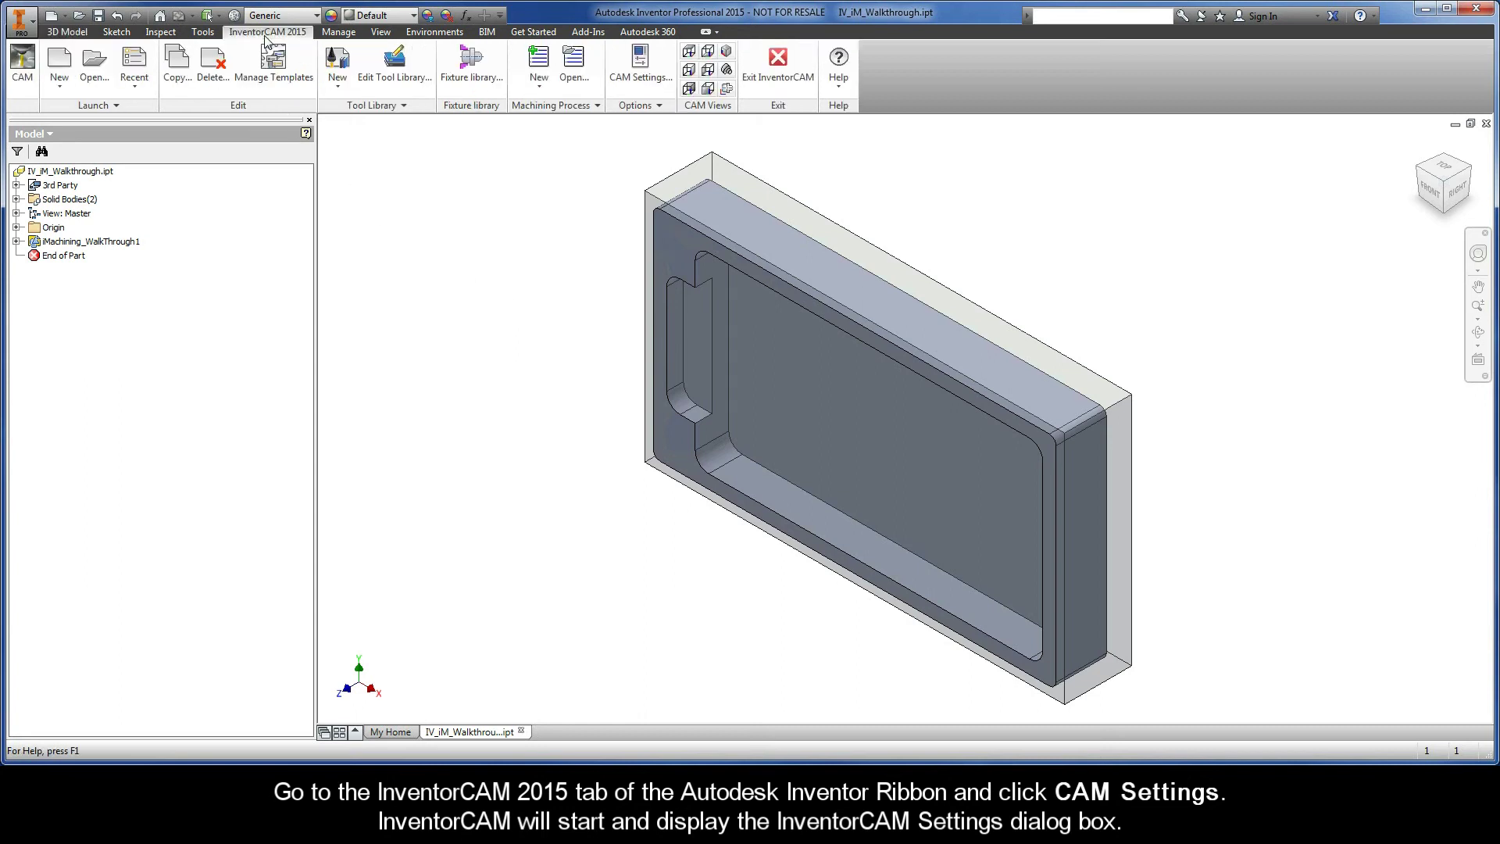
click(647, 75)
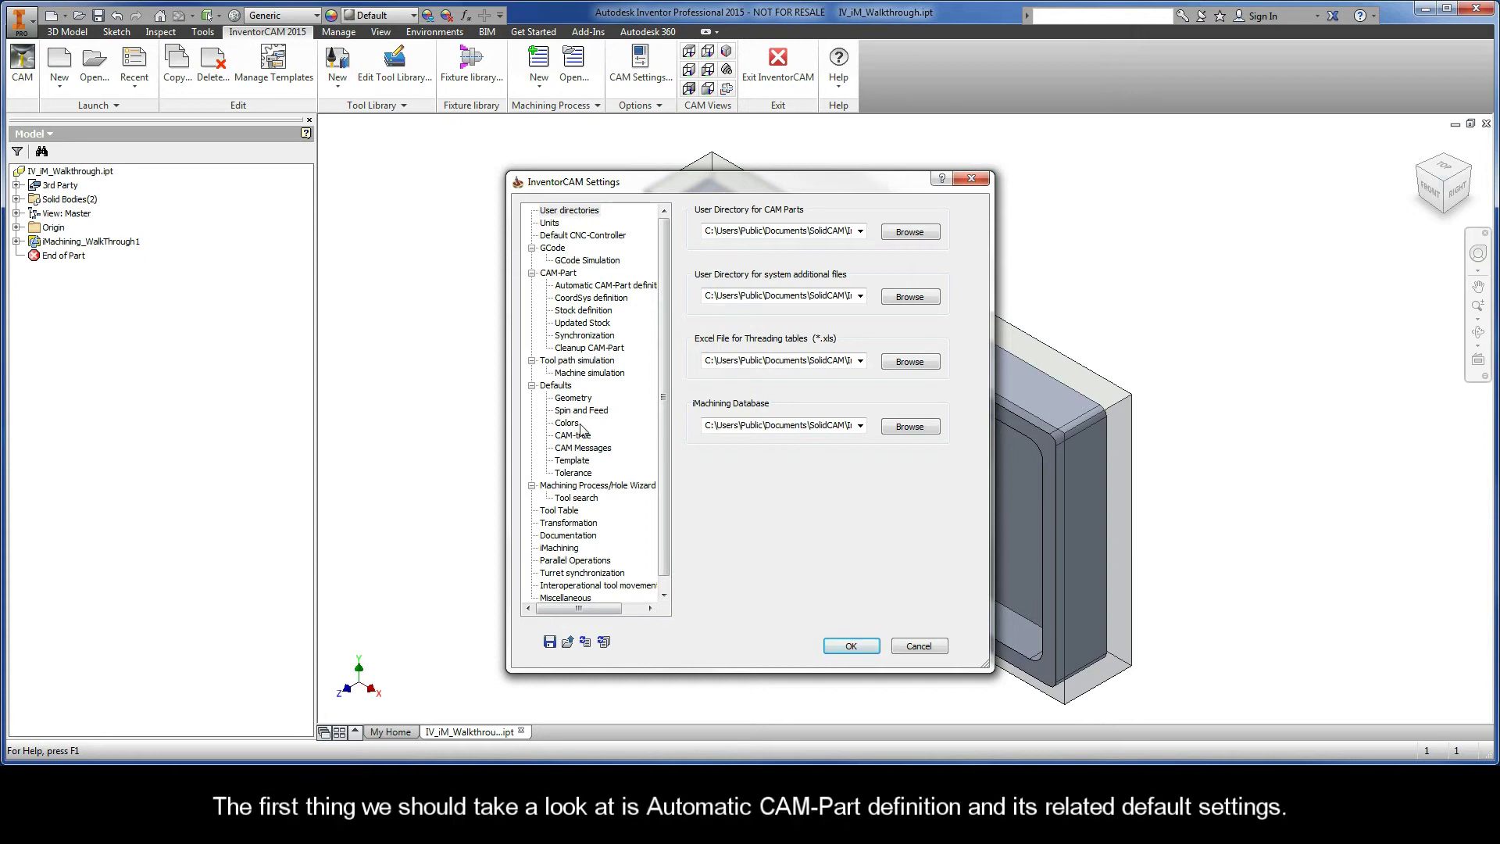
click(596, 292)
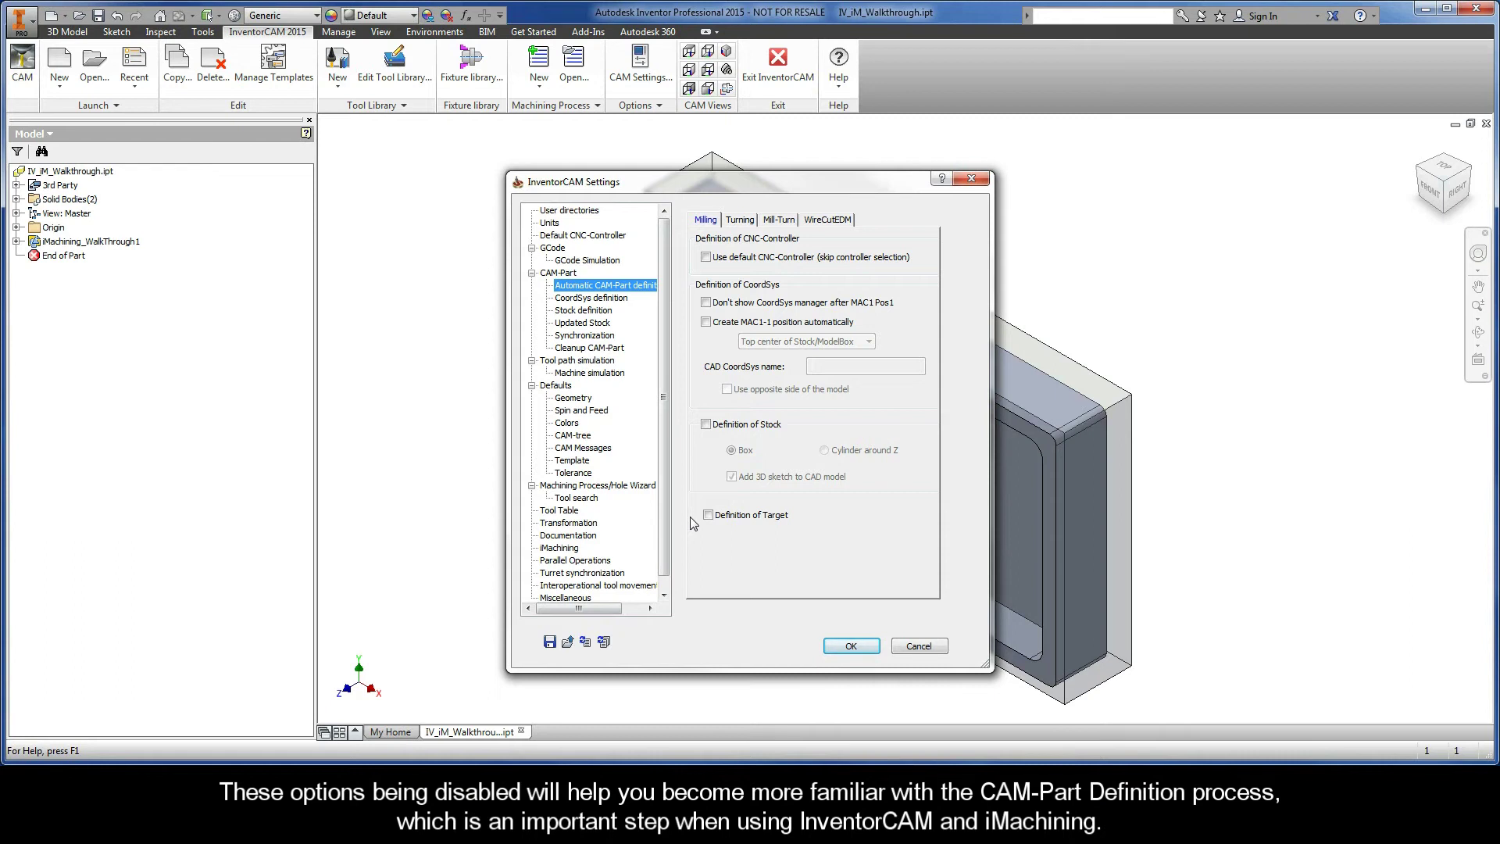
Set gMilling_Haas_SS_3x as the default Milling CNC-Controller and accept the settings.
click(589, 236)
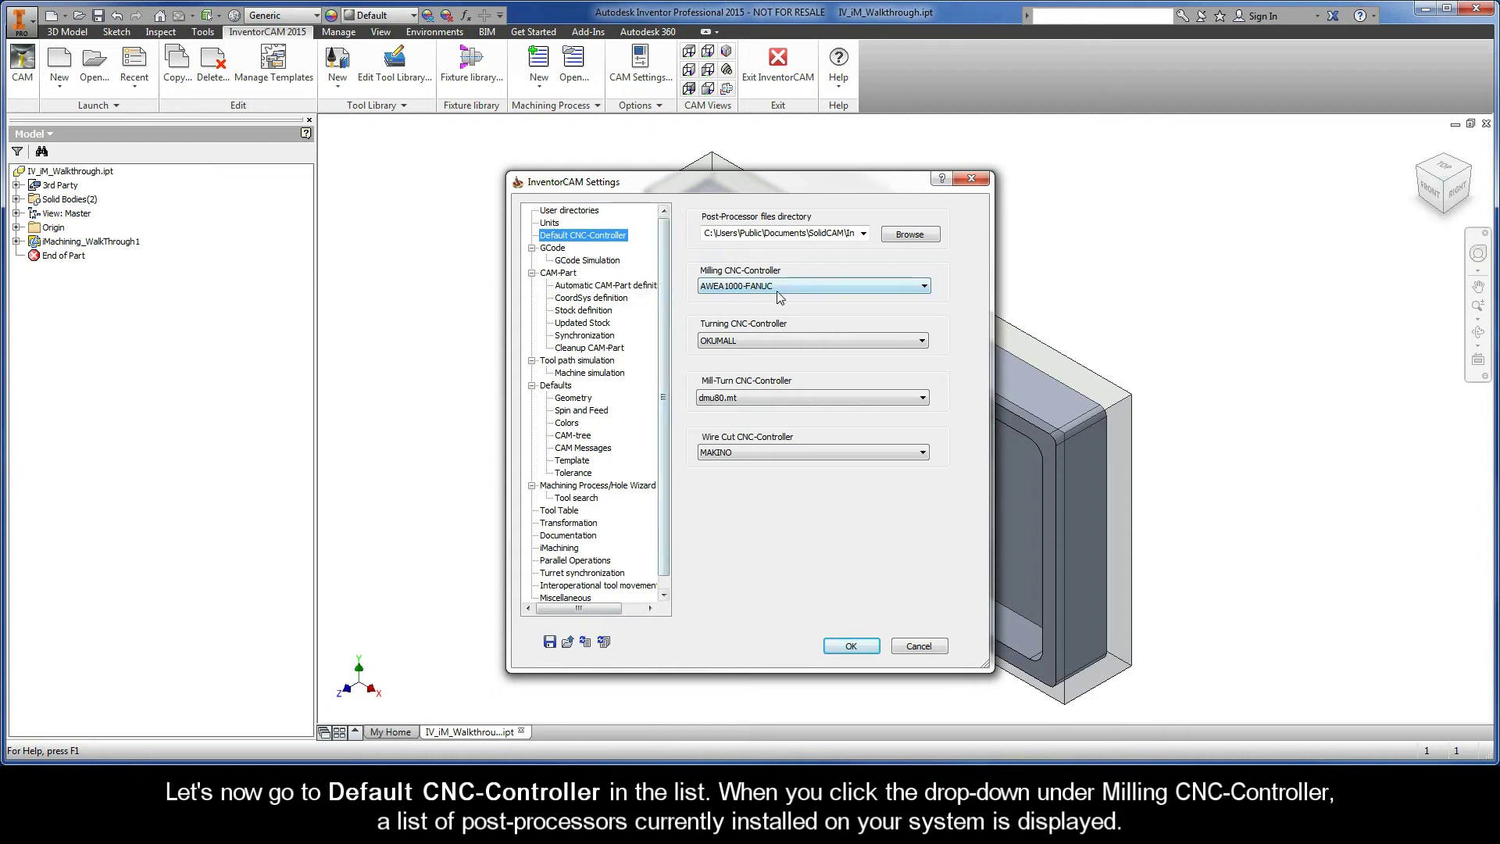
click(921, 287)
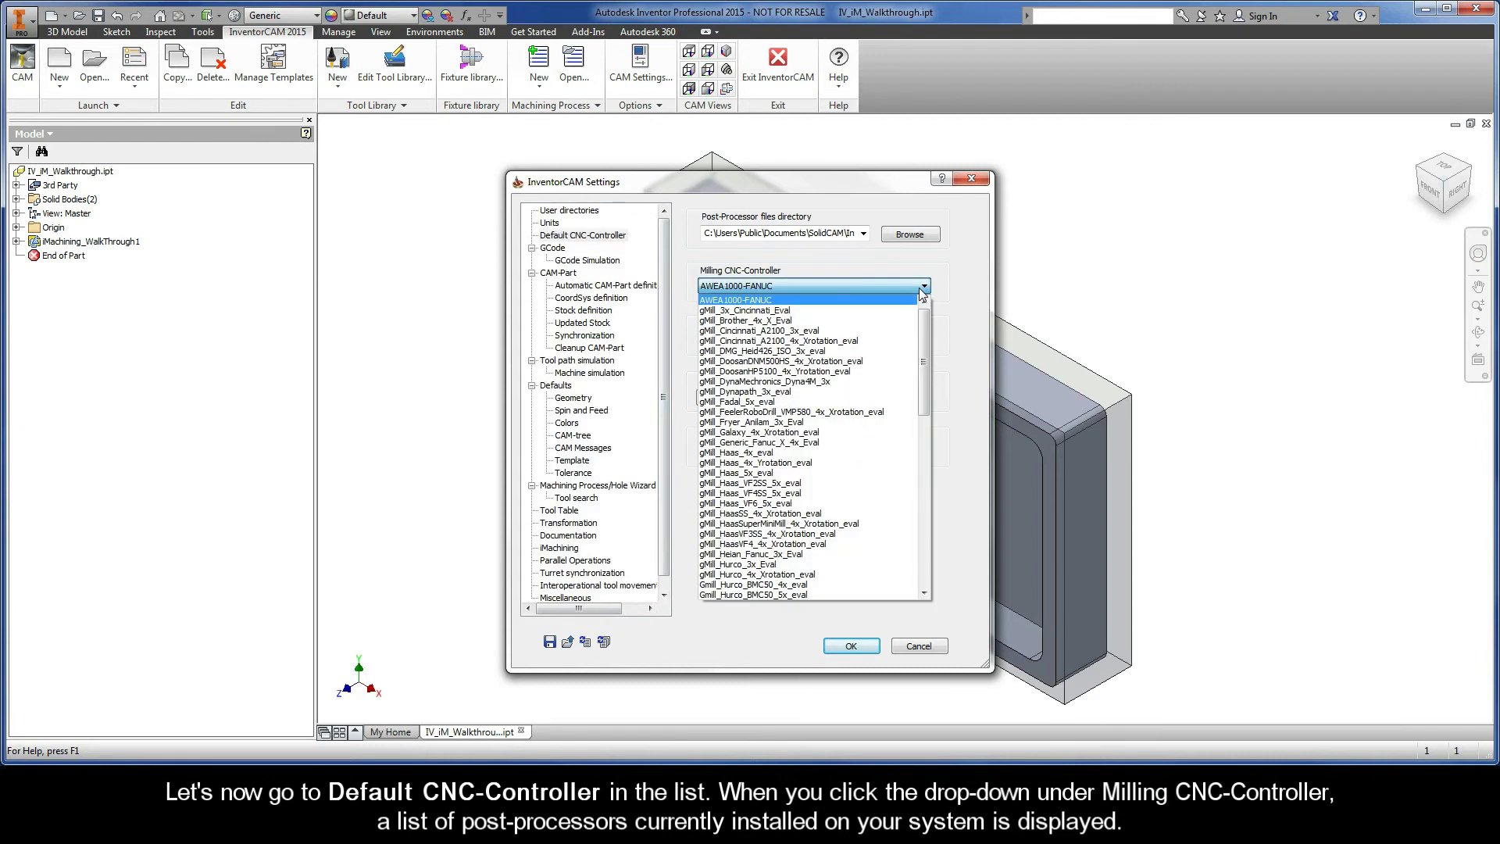
drag(924, 327, 927, 510)
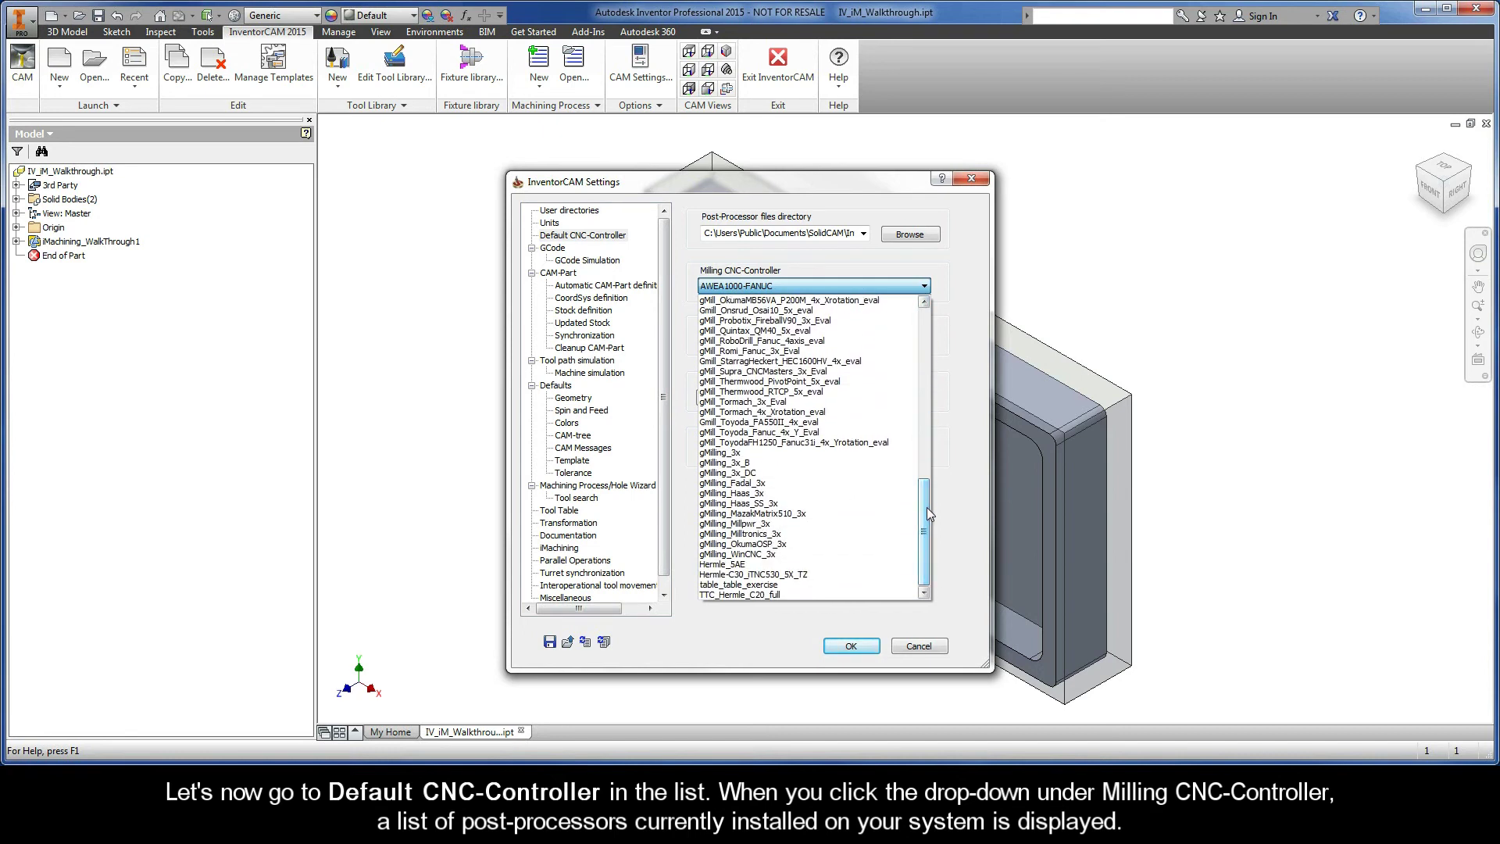
click(787, 504)
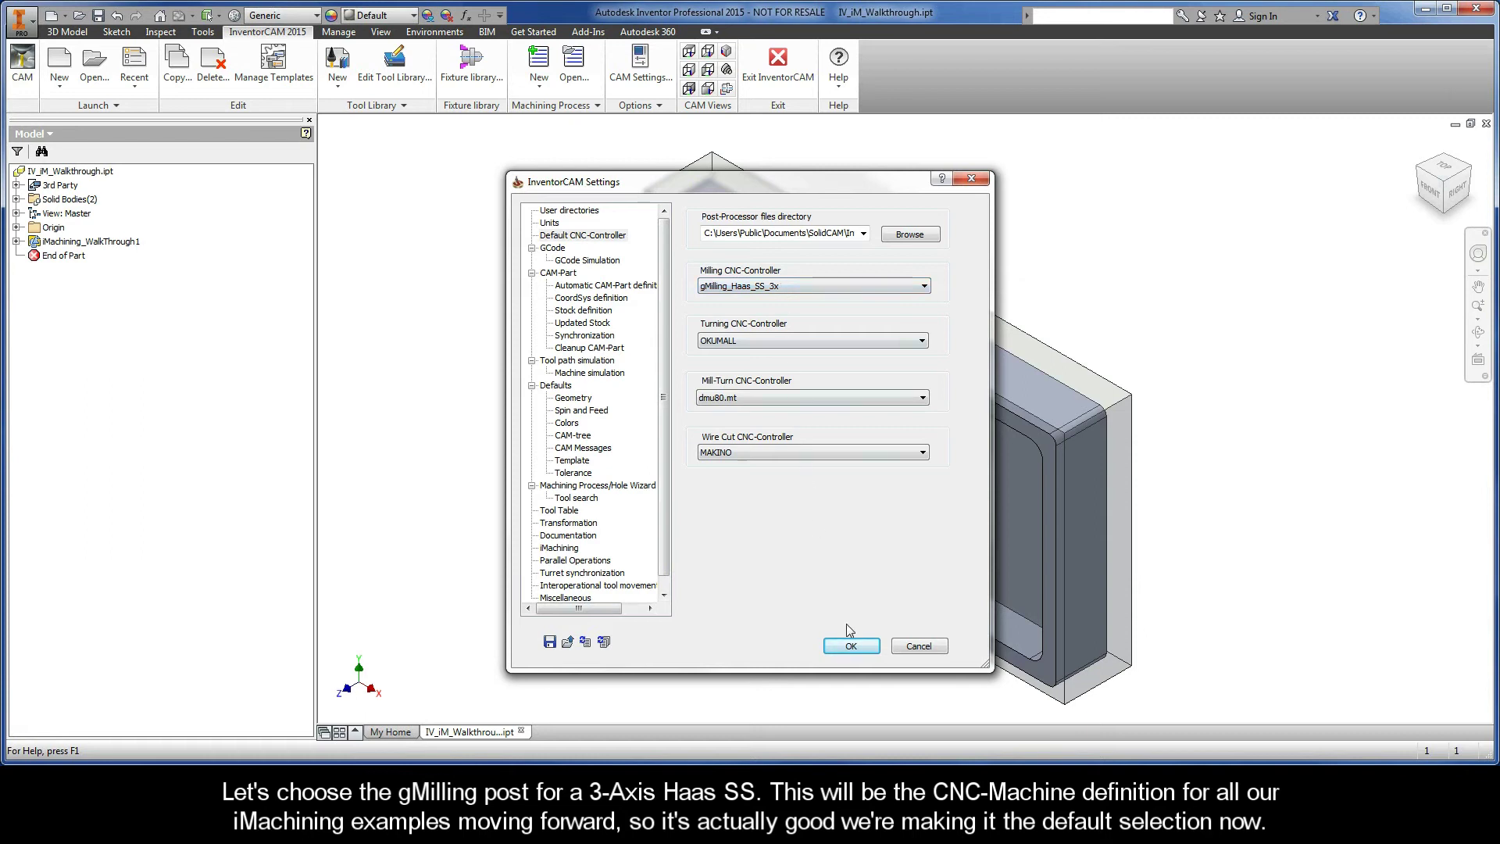
click(851, 647)
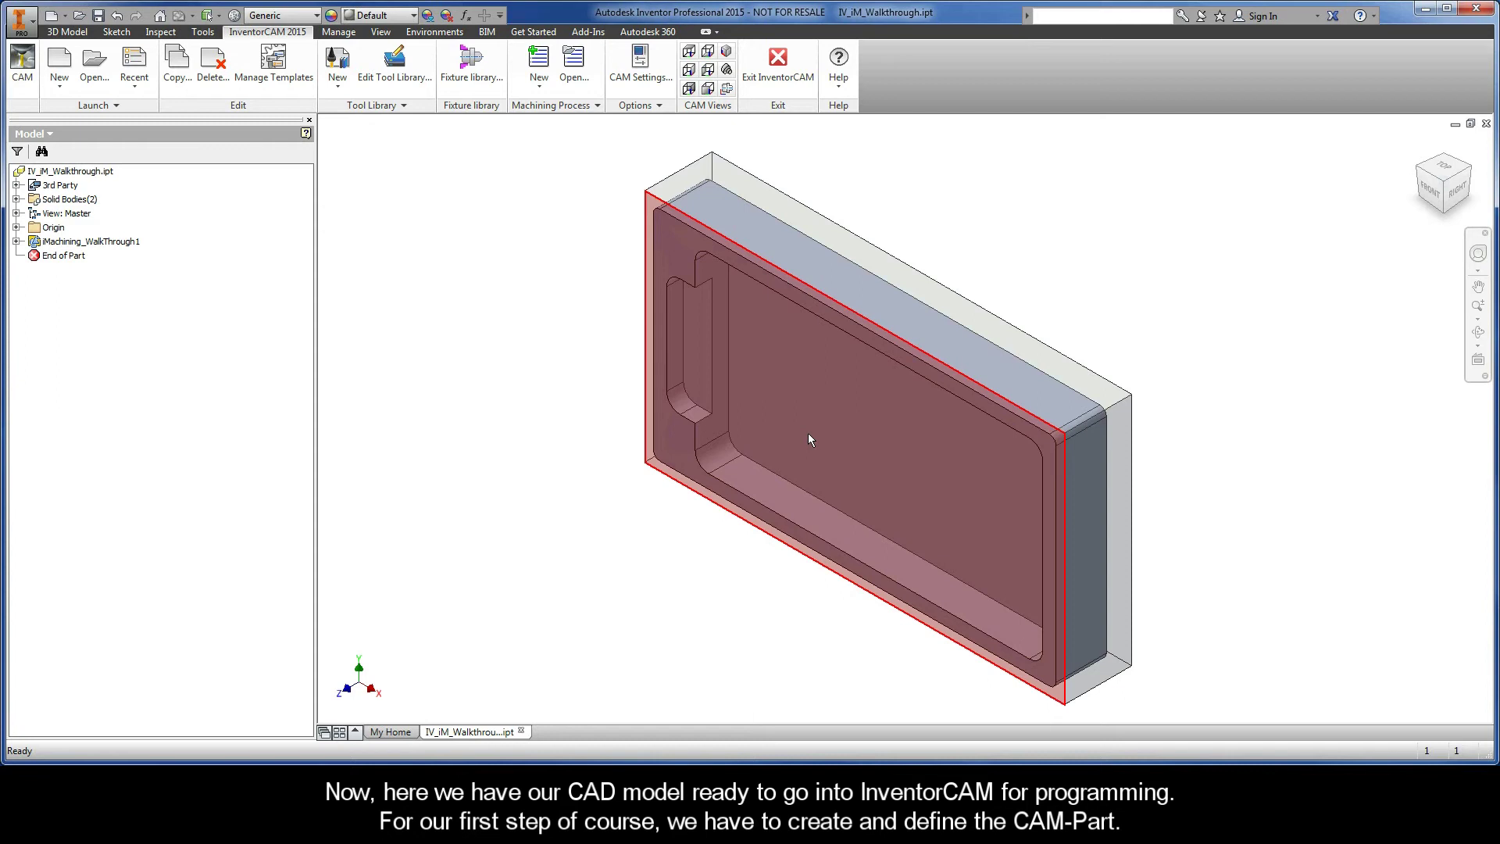
Create a new milling CAM-Part IV_iM_Walkthrough, accepting the default New Milling Part settings.
mouse_move(810, 439)
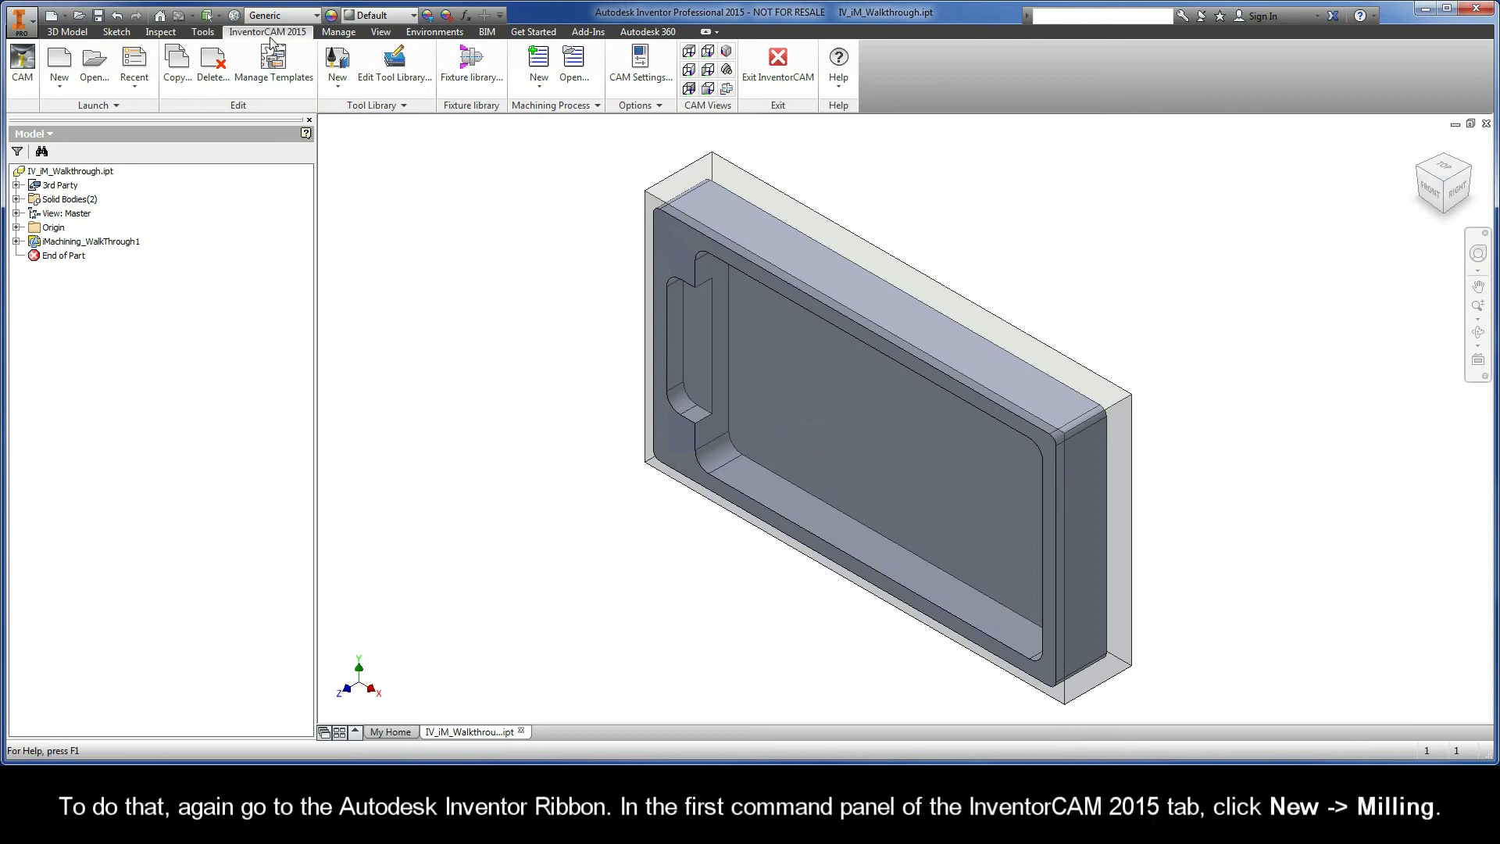
click(62, 87)
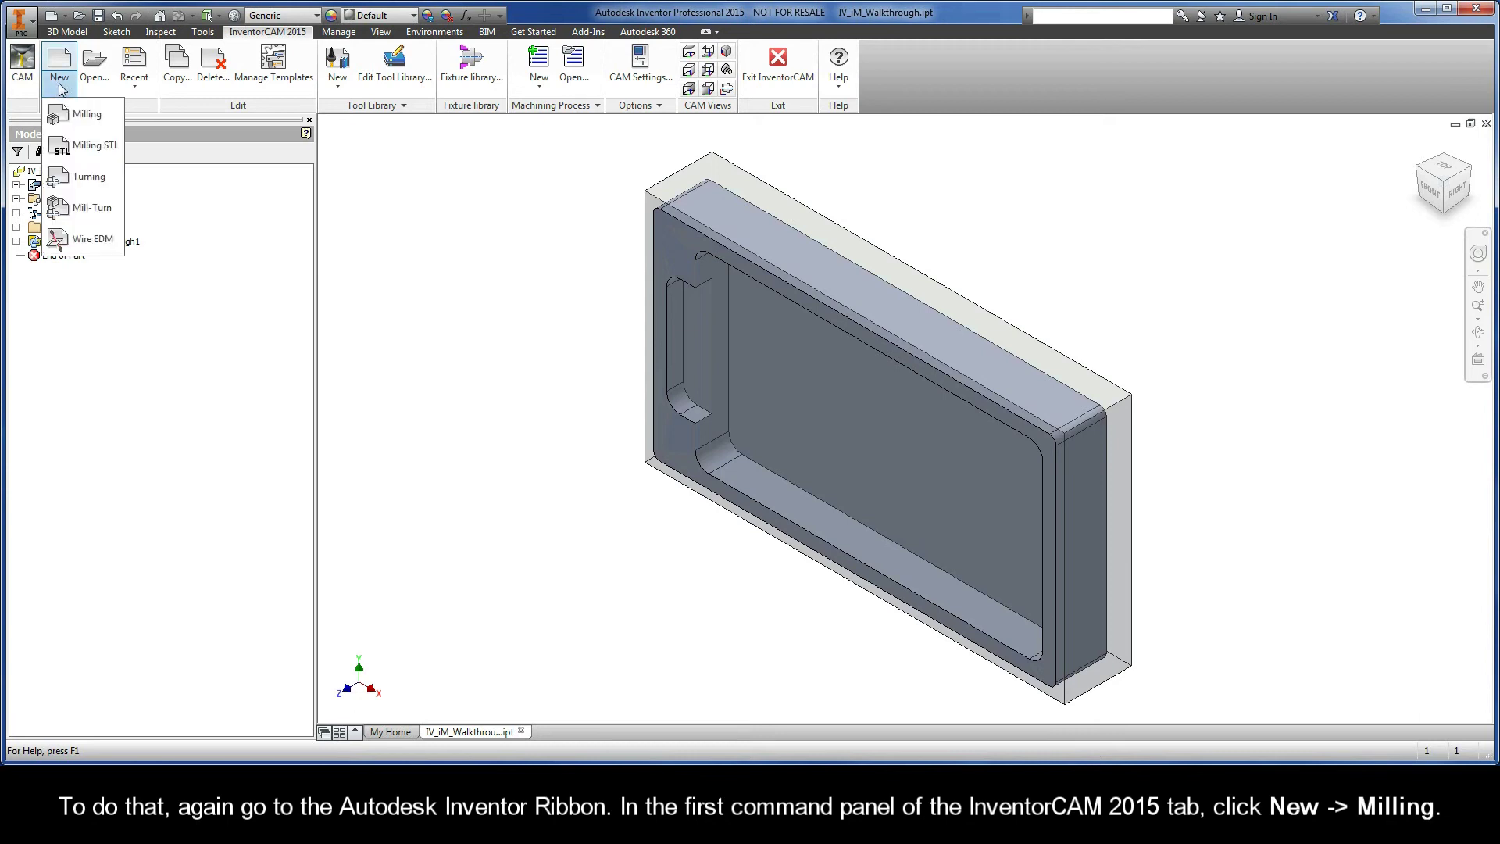
click(58, 113)
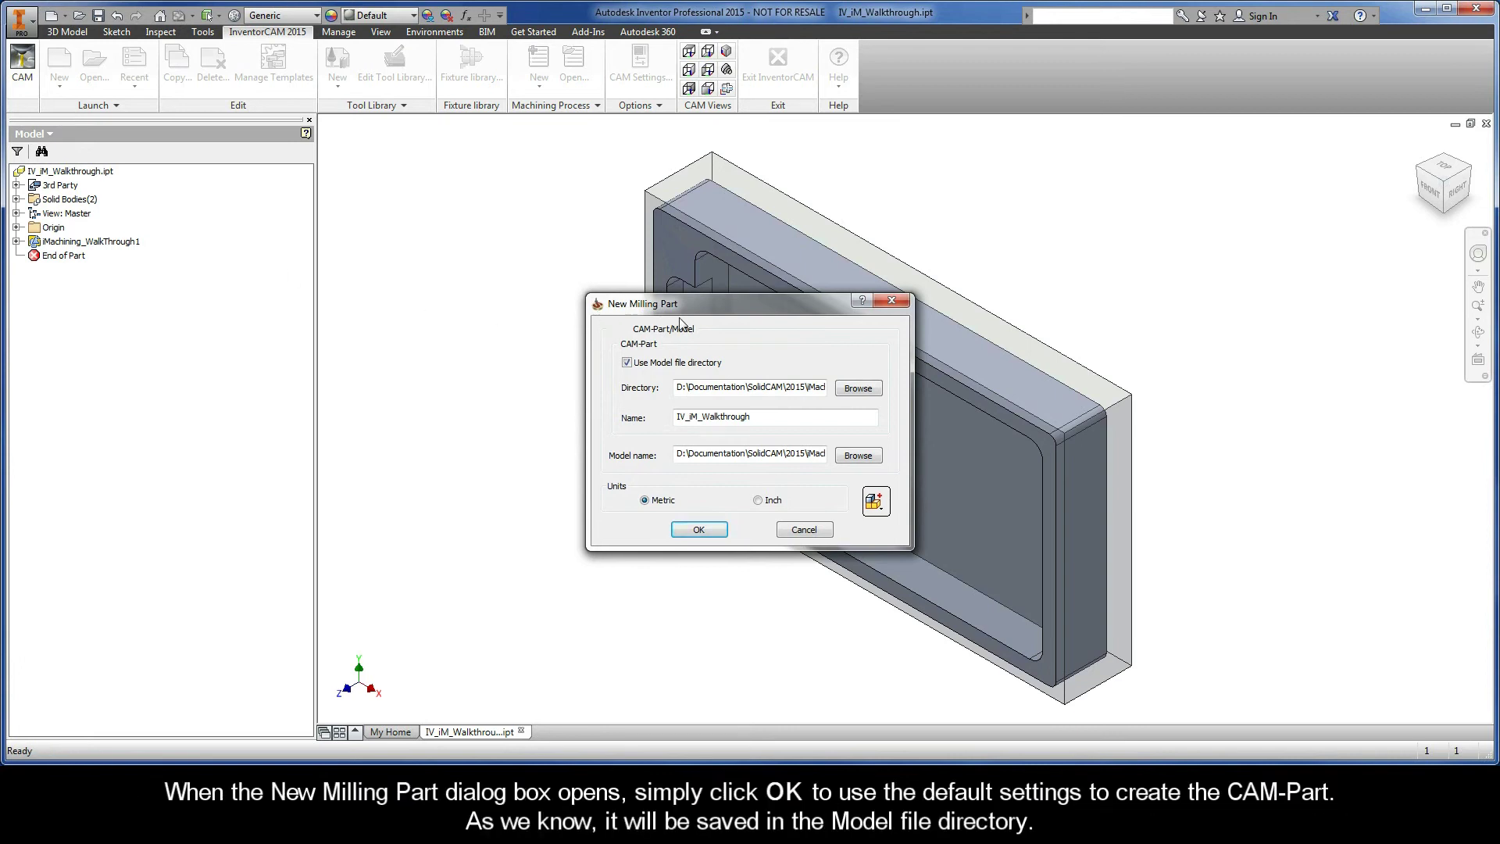
click(698, 529)
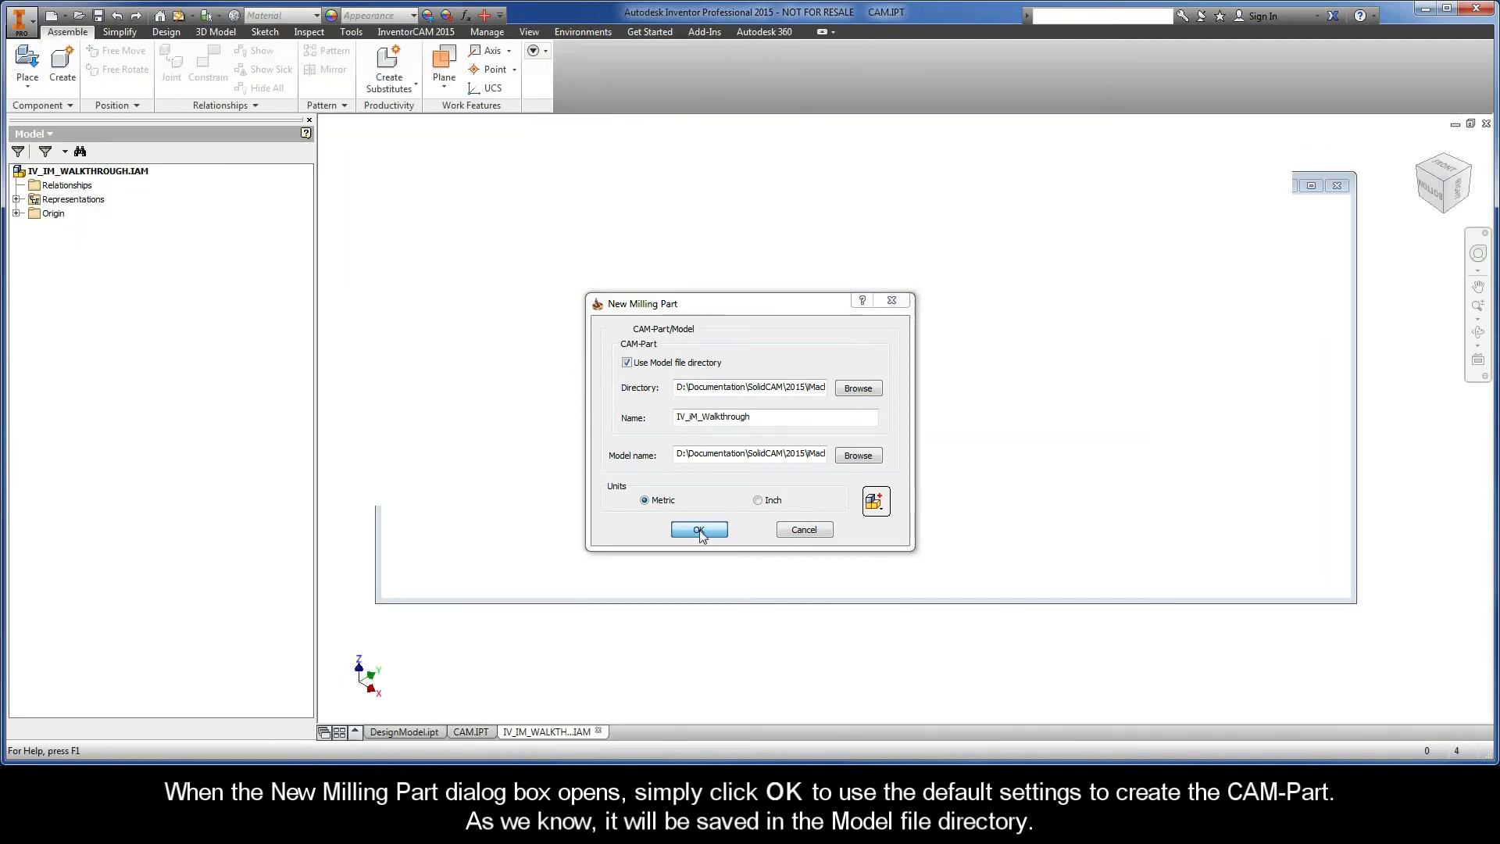
click(699, 531)
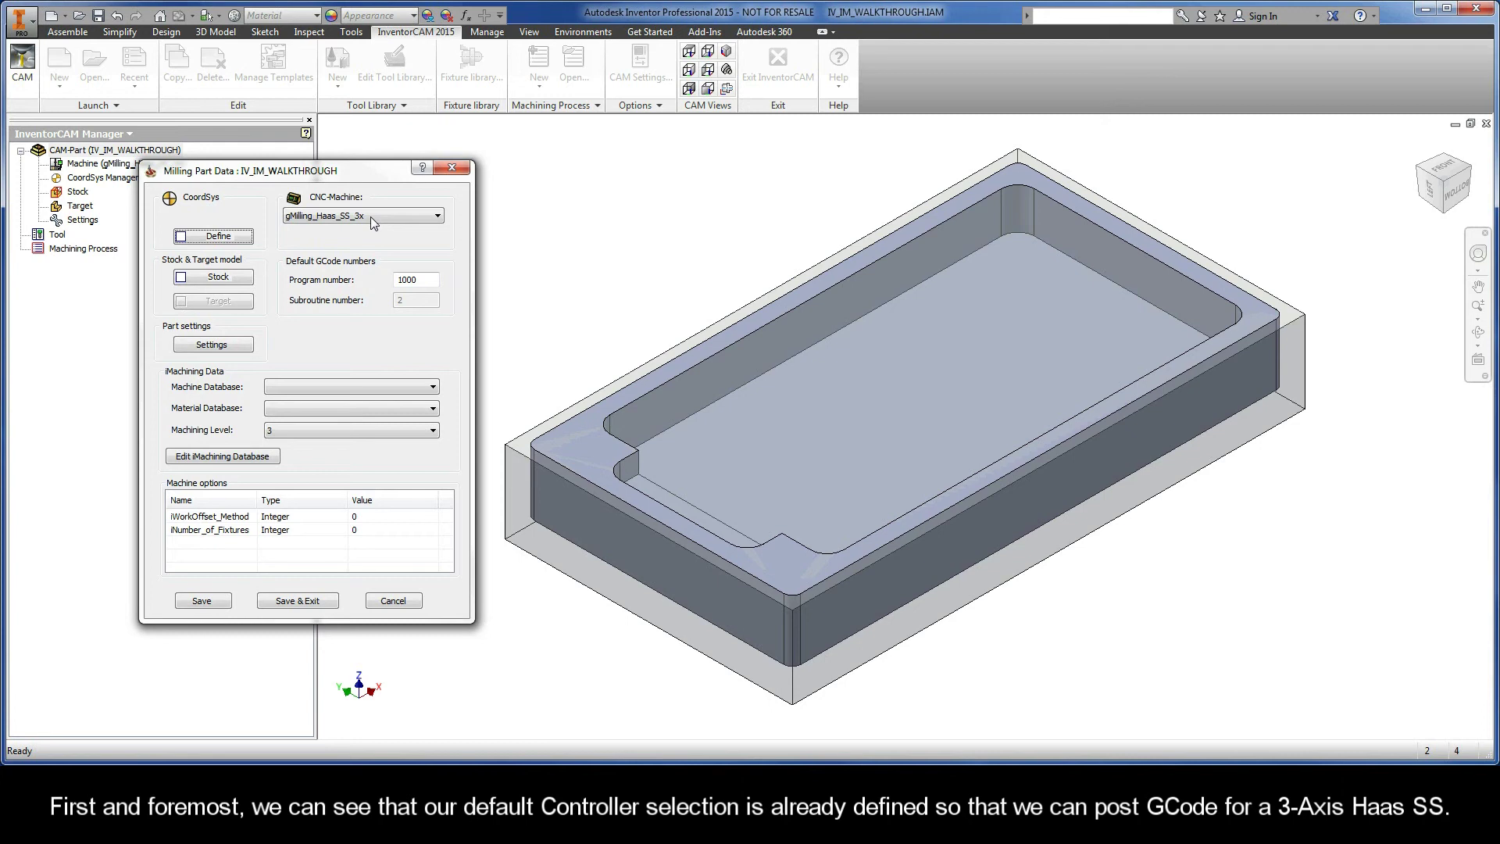
Define the coordinate system on the model's top face, with the origin at the back-left corner.
click(213, 236)
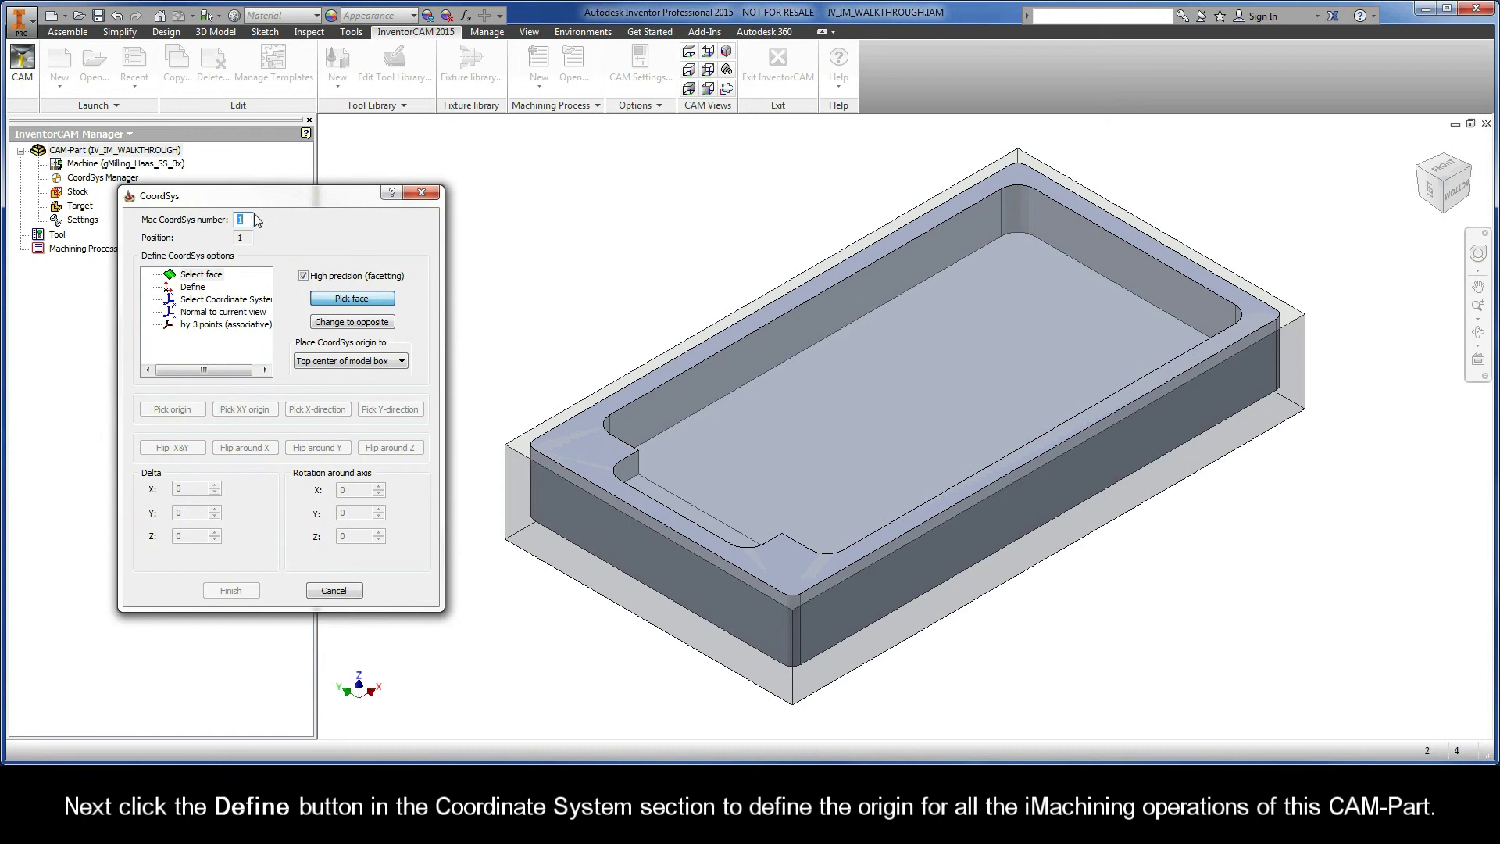
drag(261, 194, 289, 181)
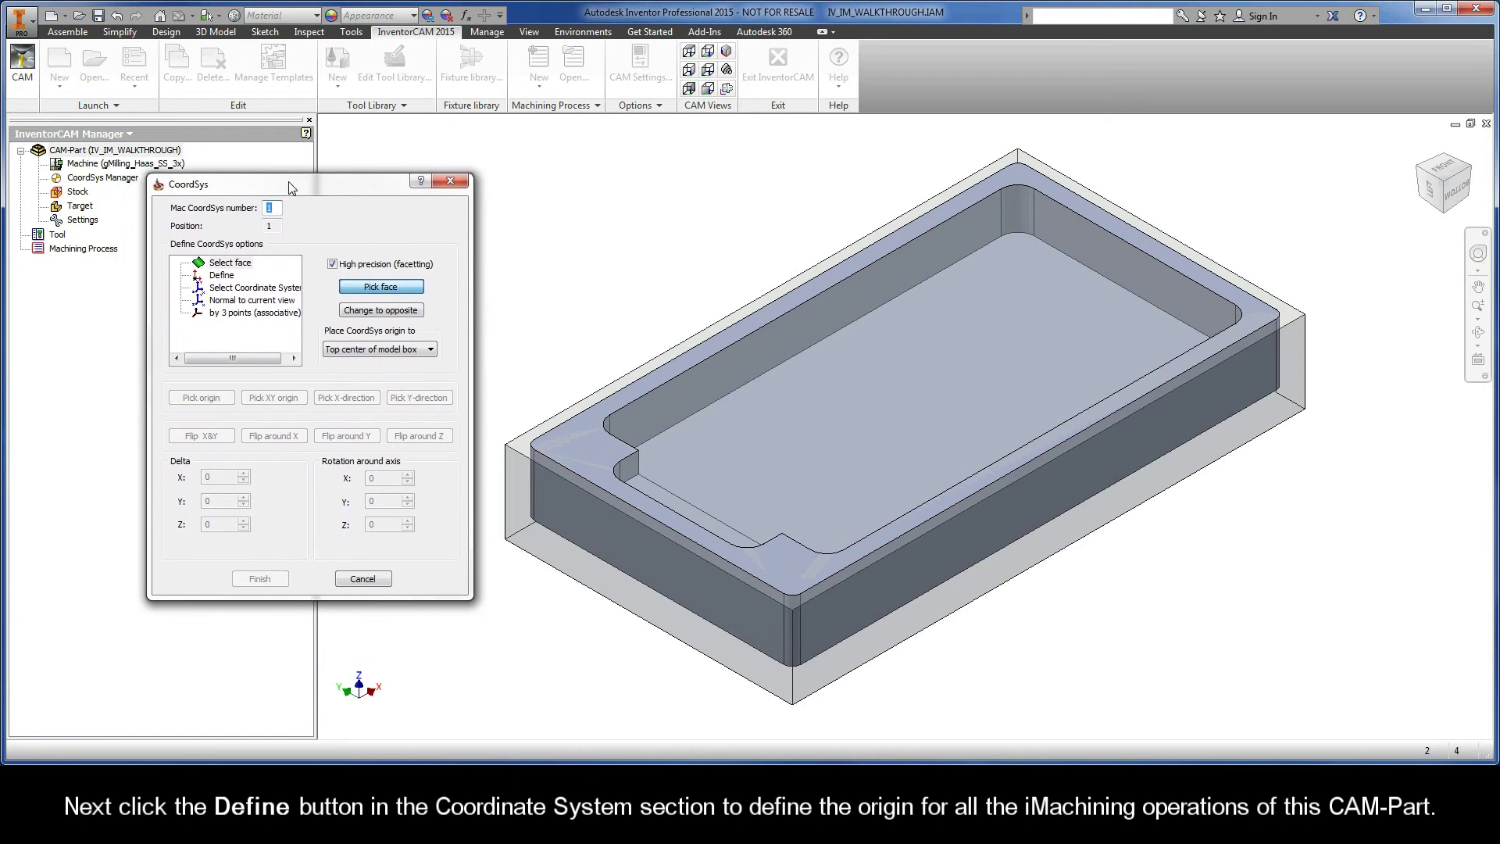
click(234, 266)
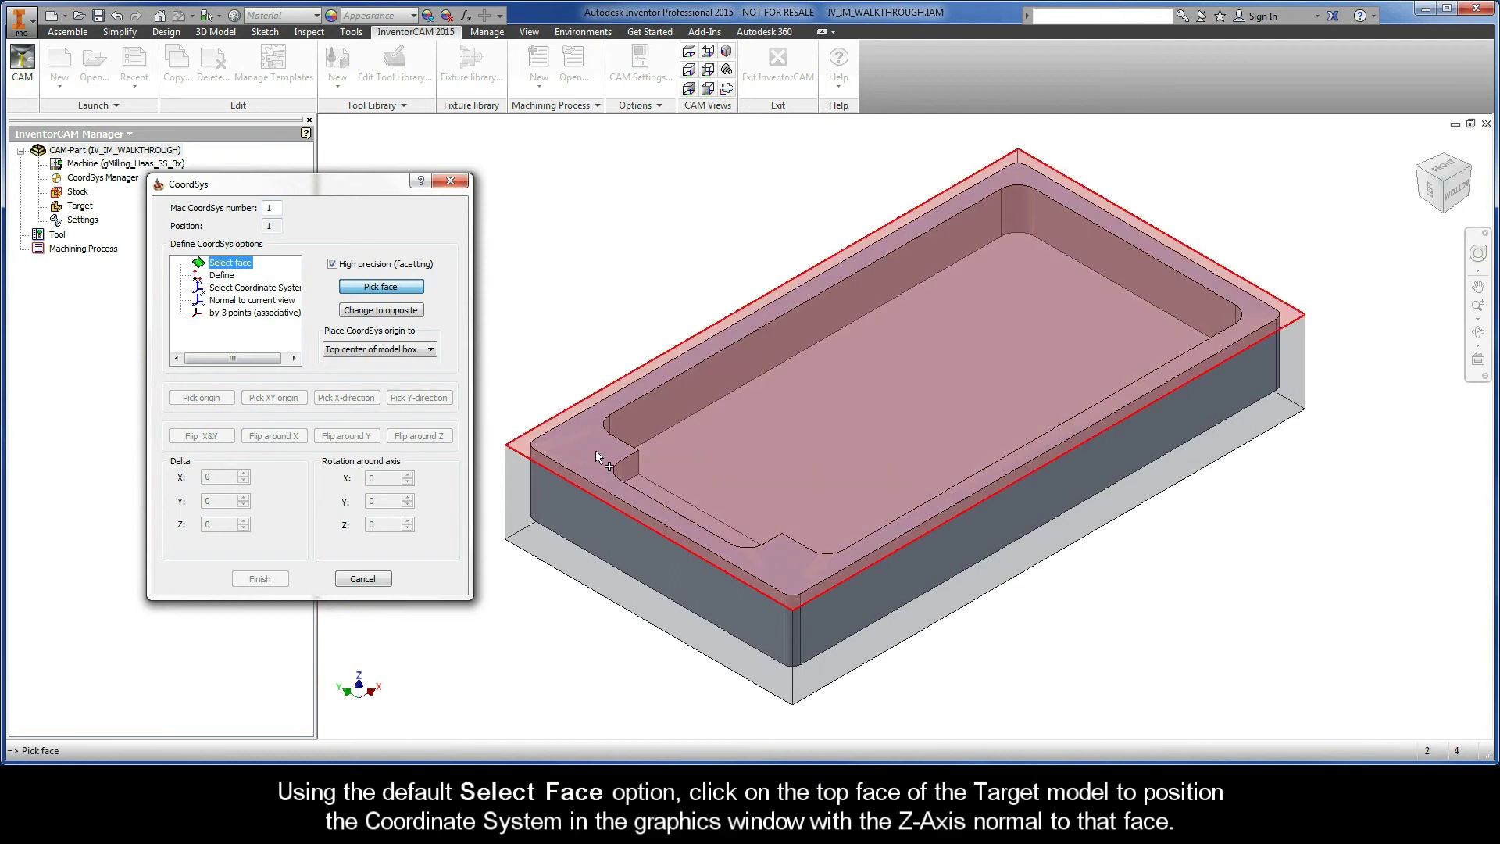
click(596, 451)
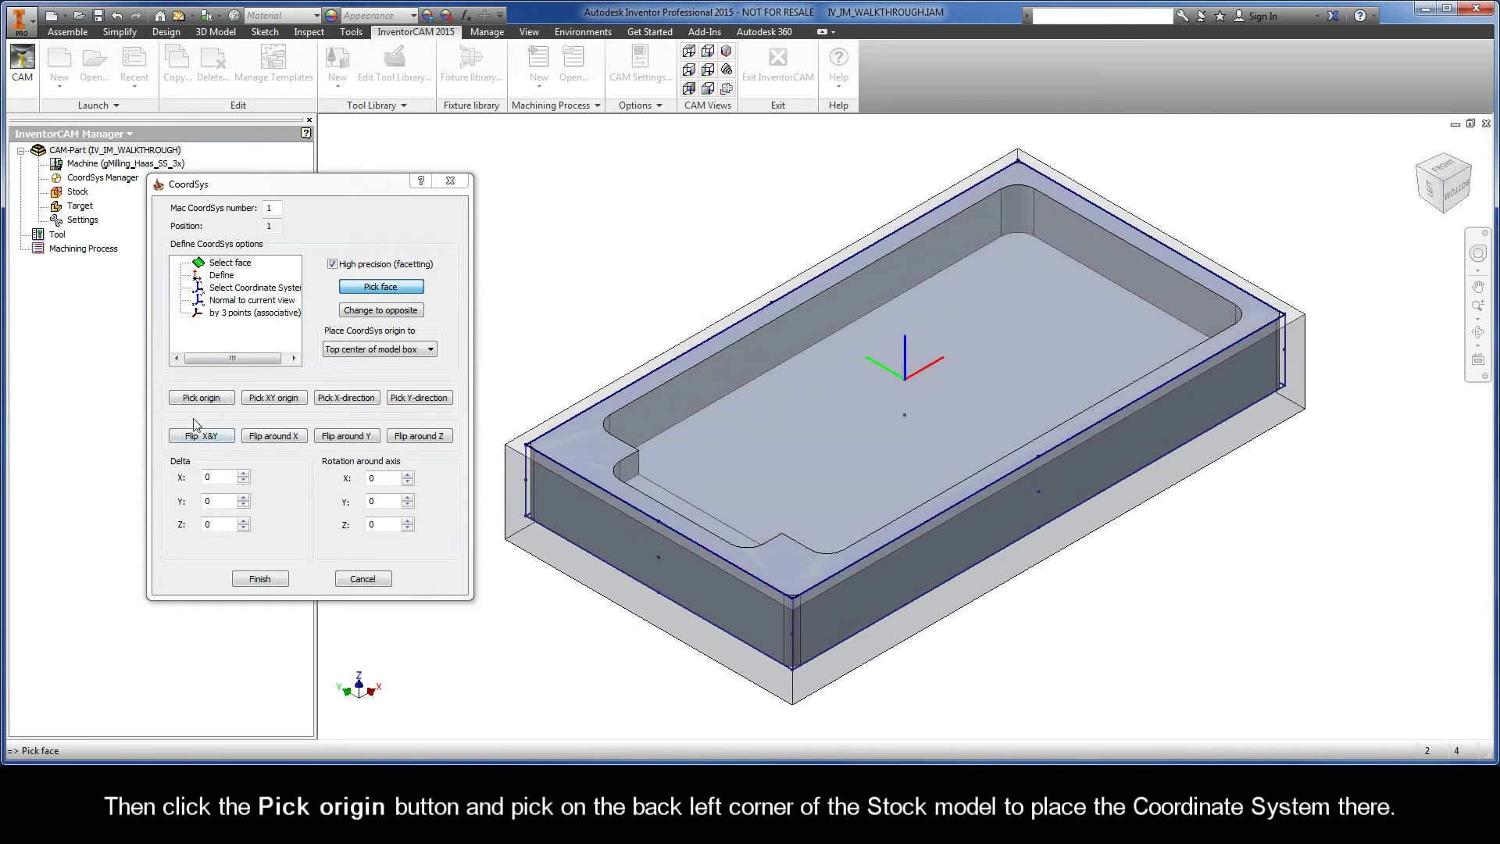
click(198, 399)
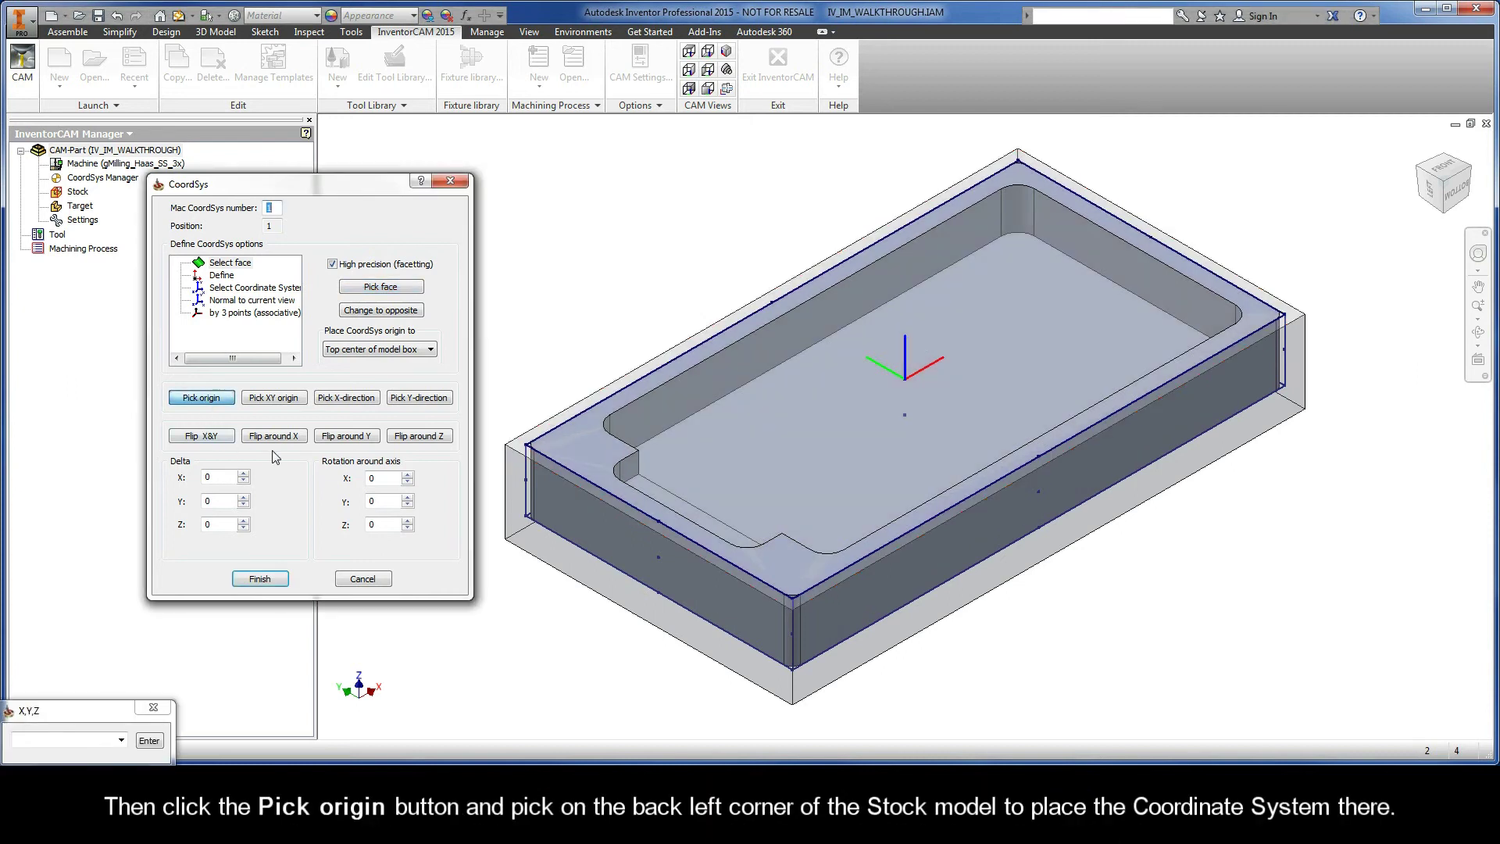
click(507, 447)
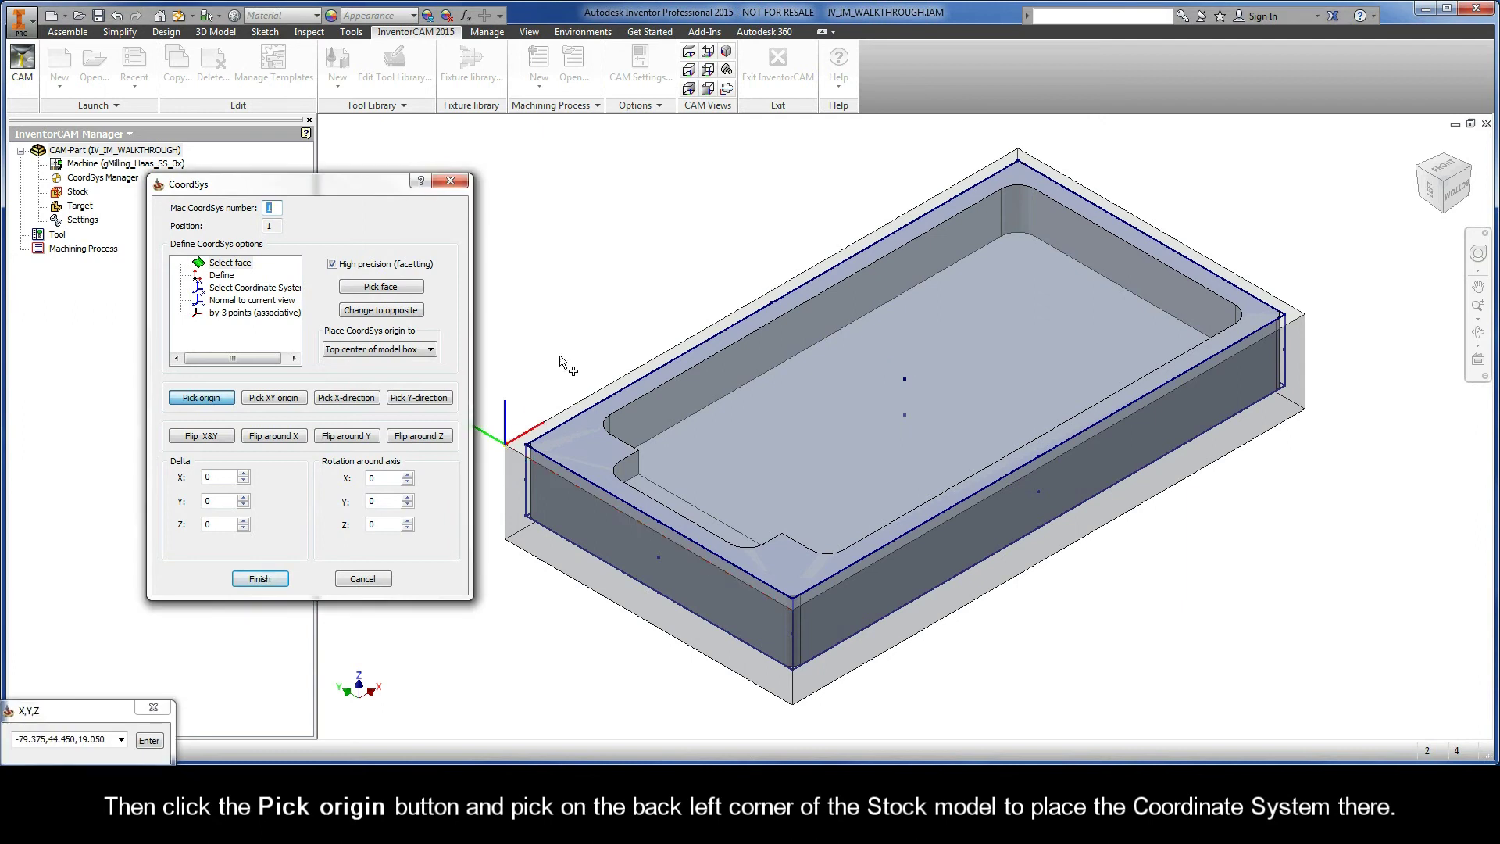
Check the origin, then complete MAC 1 with the default machining levels.
click(725, 51)
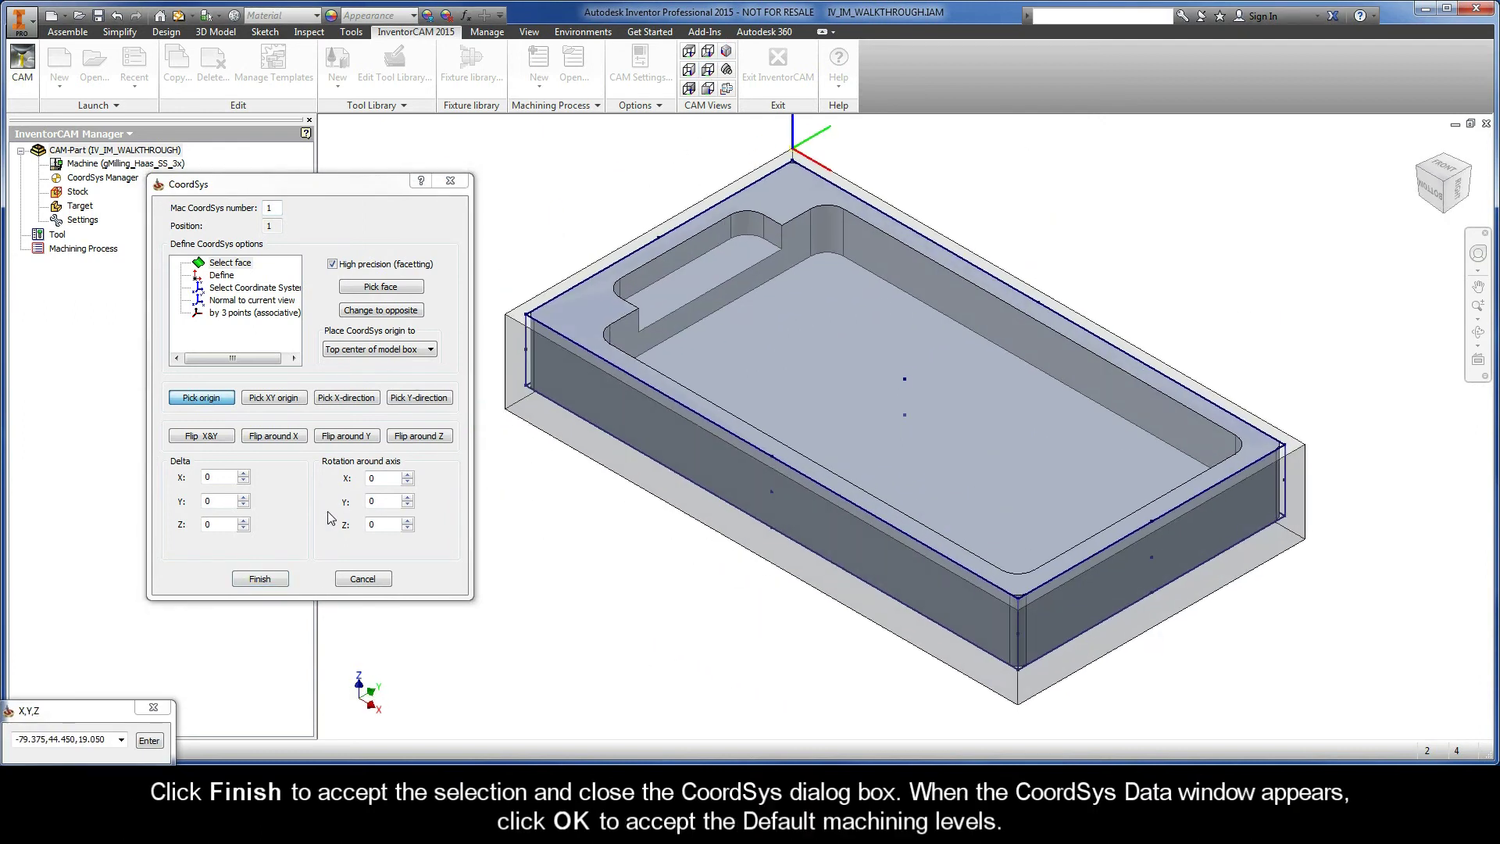
click(258, 579)
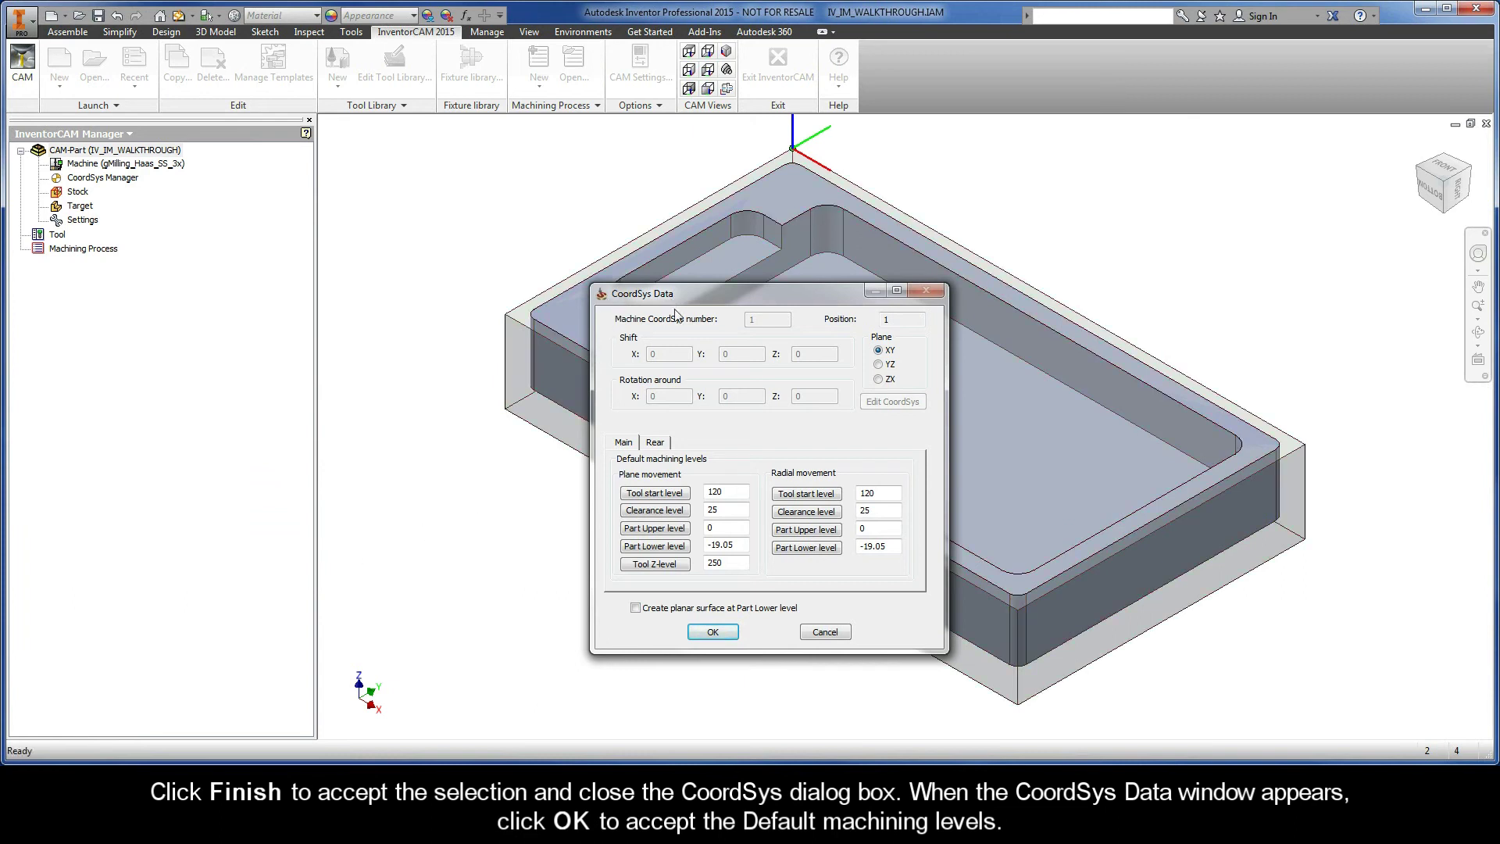
click(707, 634)
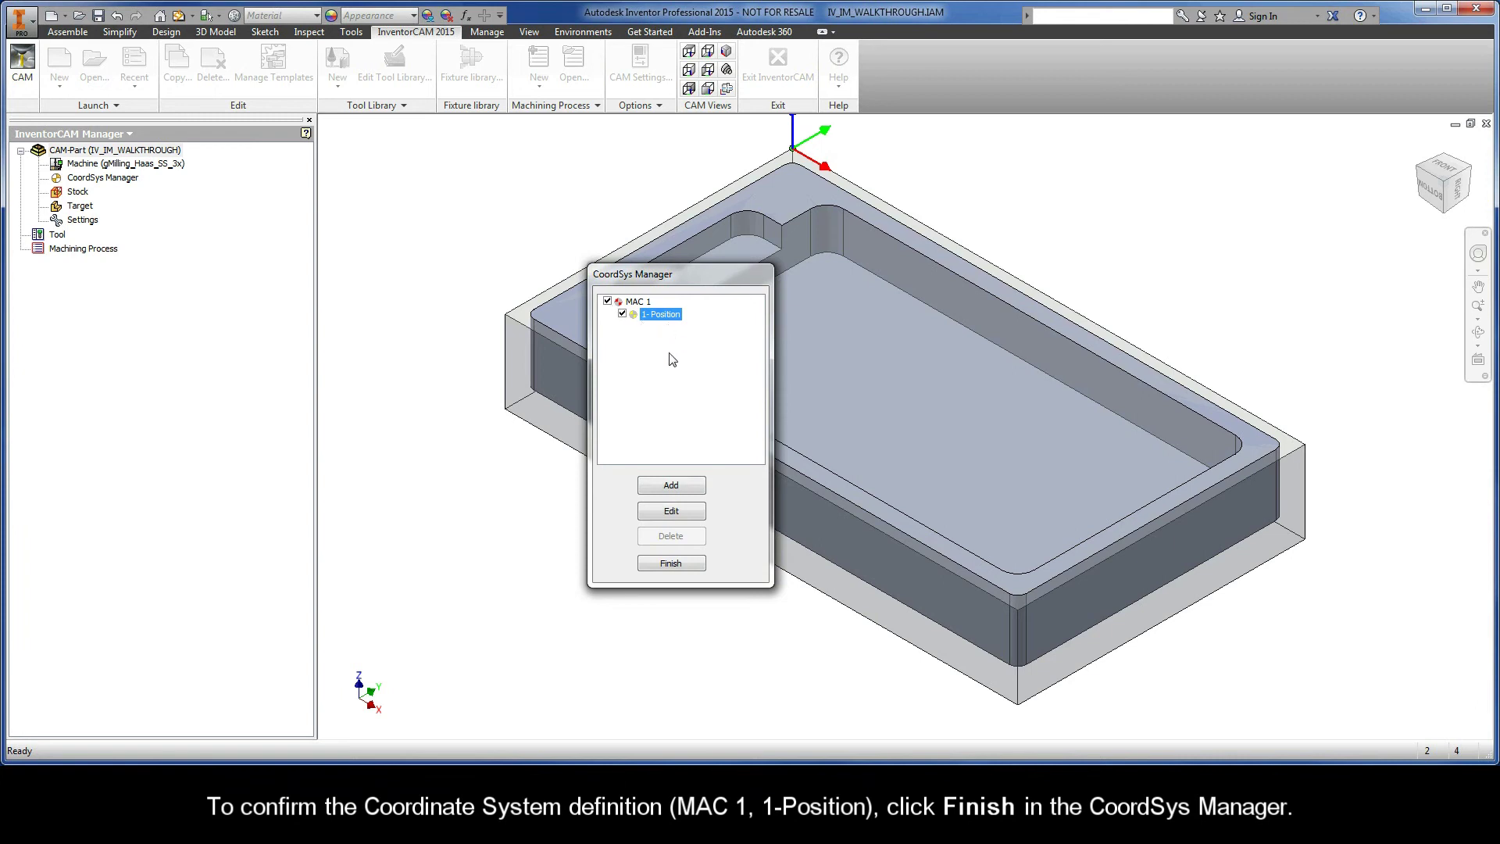
click(672, 563)
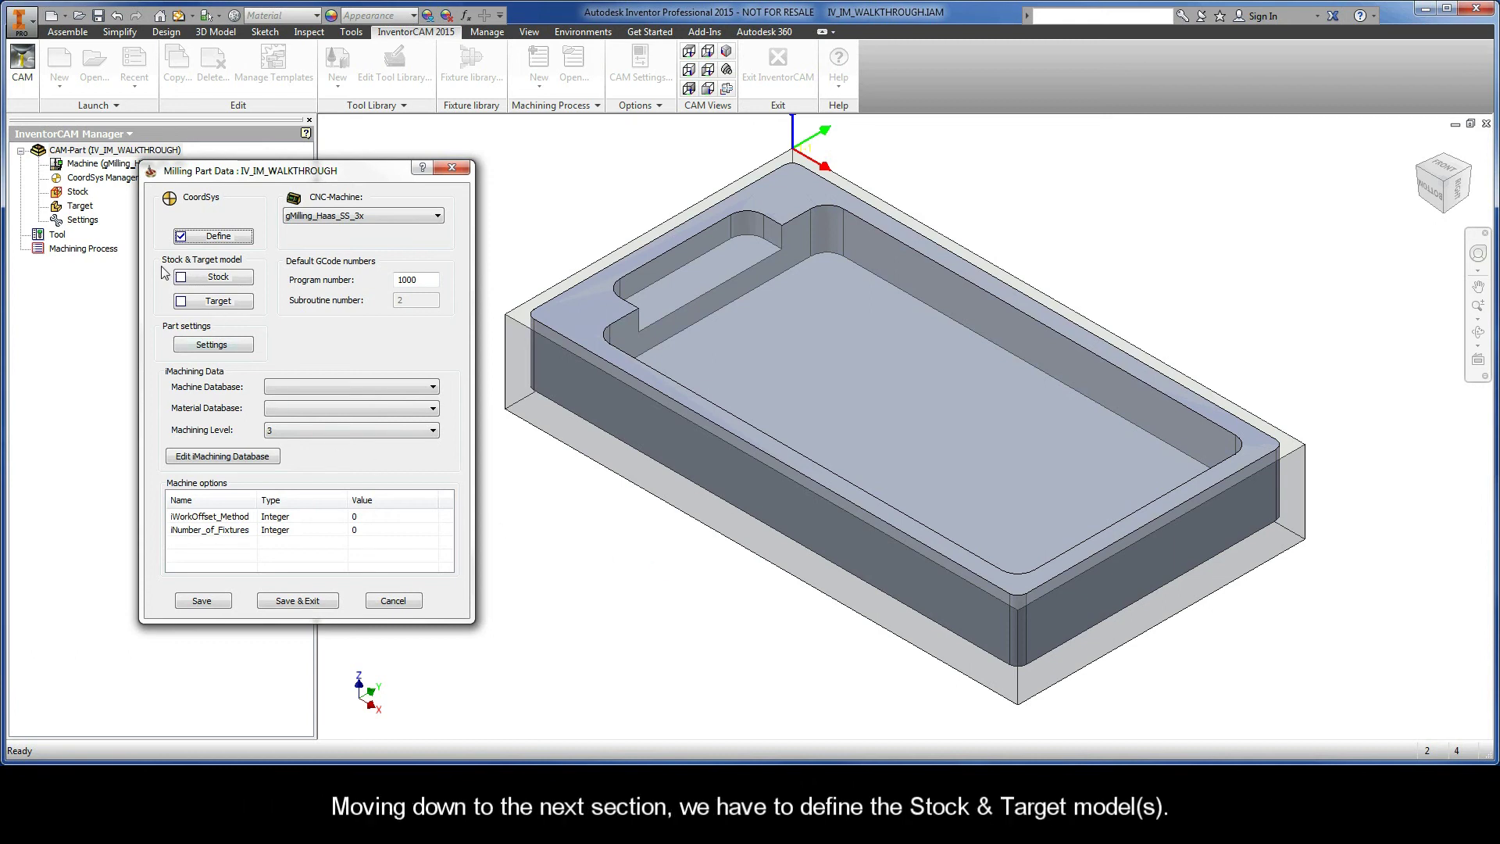
Define the stock by 3D Model, picking the block body as Solid 1.
click(219, 279)
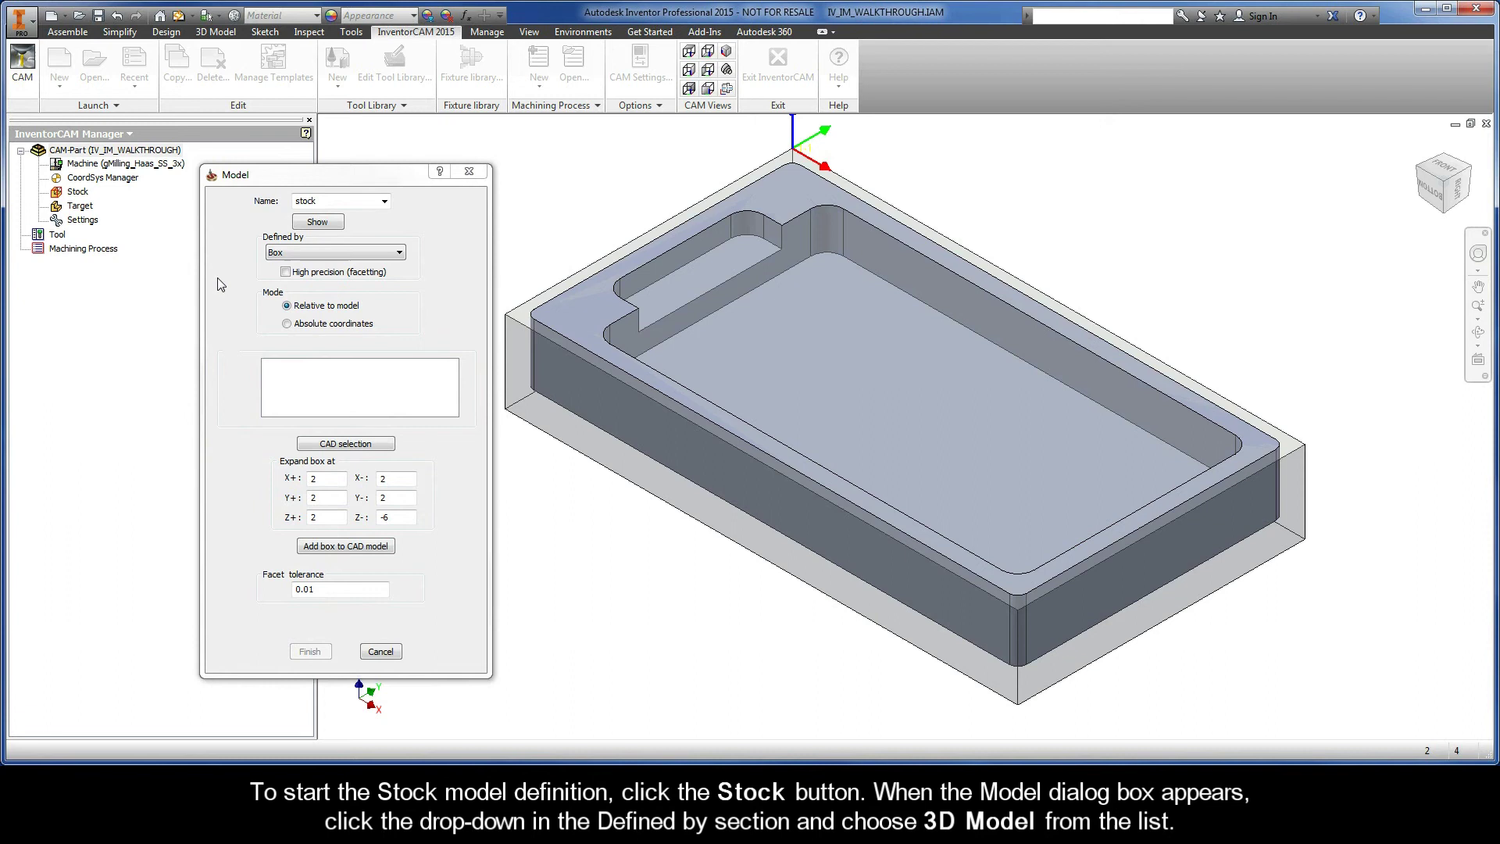
click(321, 182)
drag(321, 182, 306, 186)
click(292, 256)
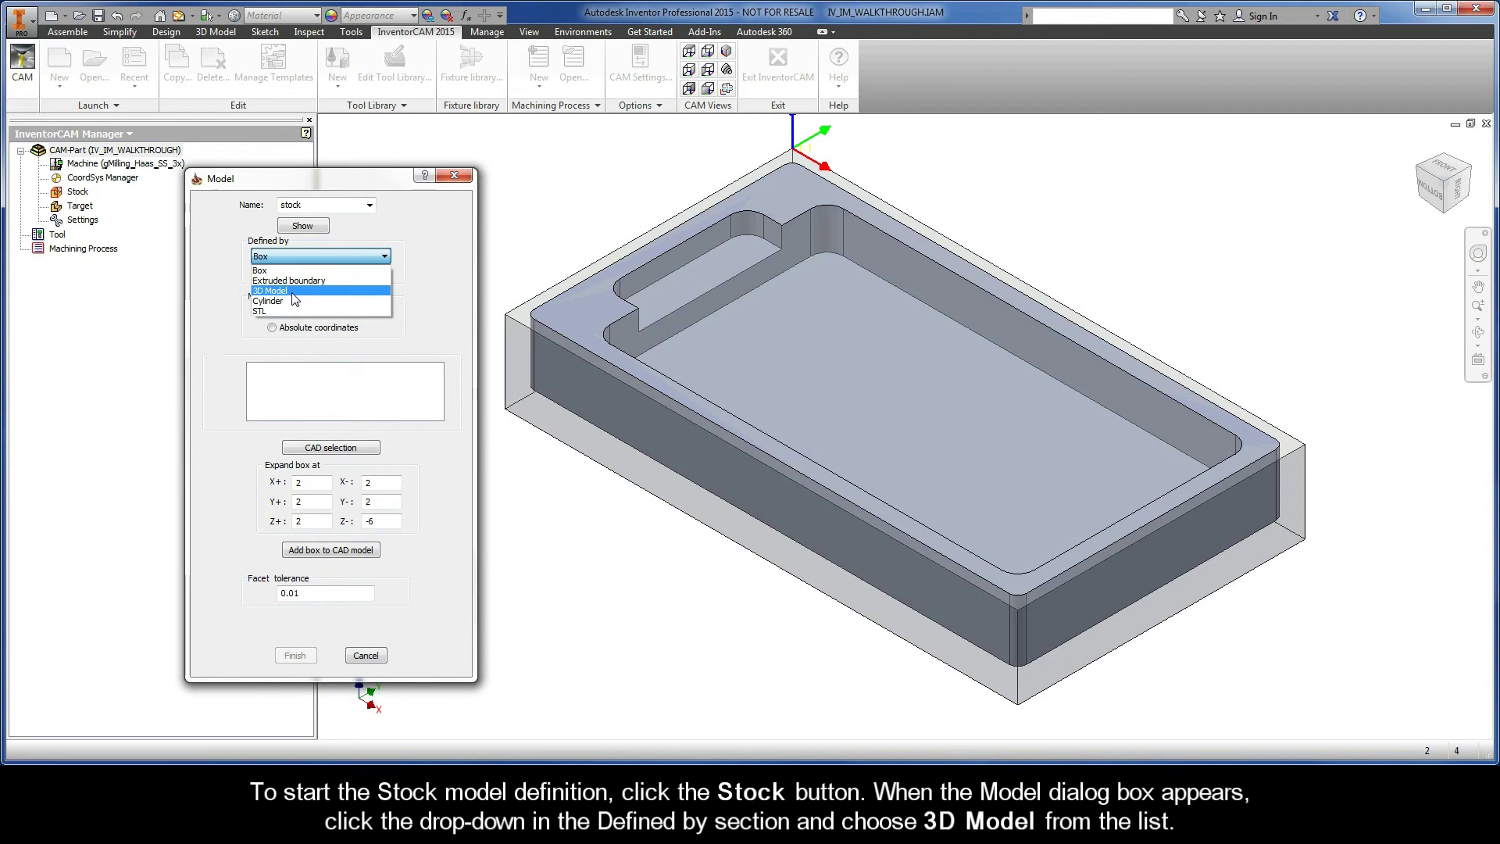
click(294, 291)
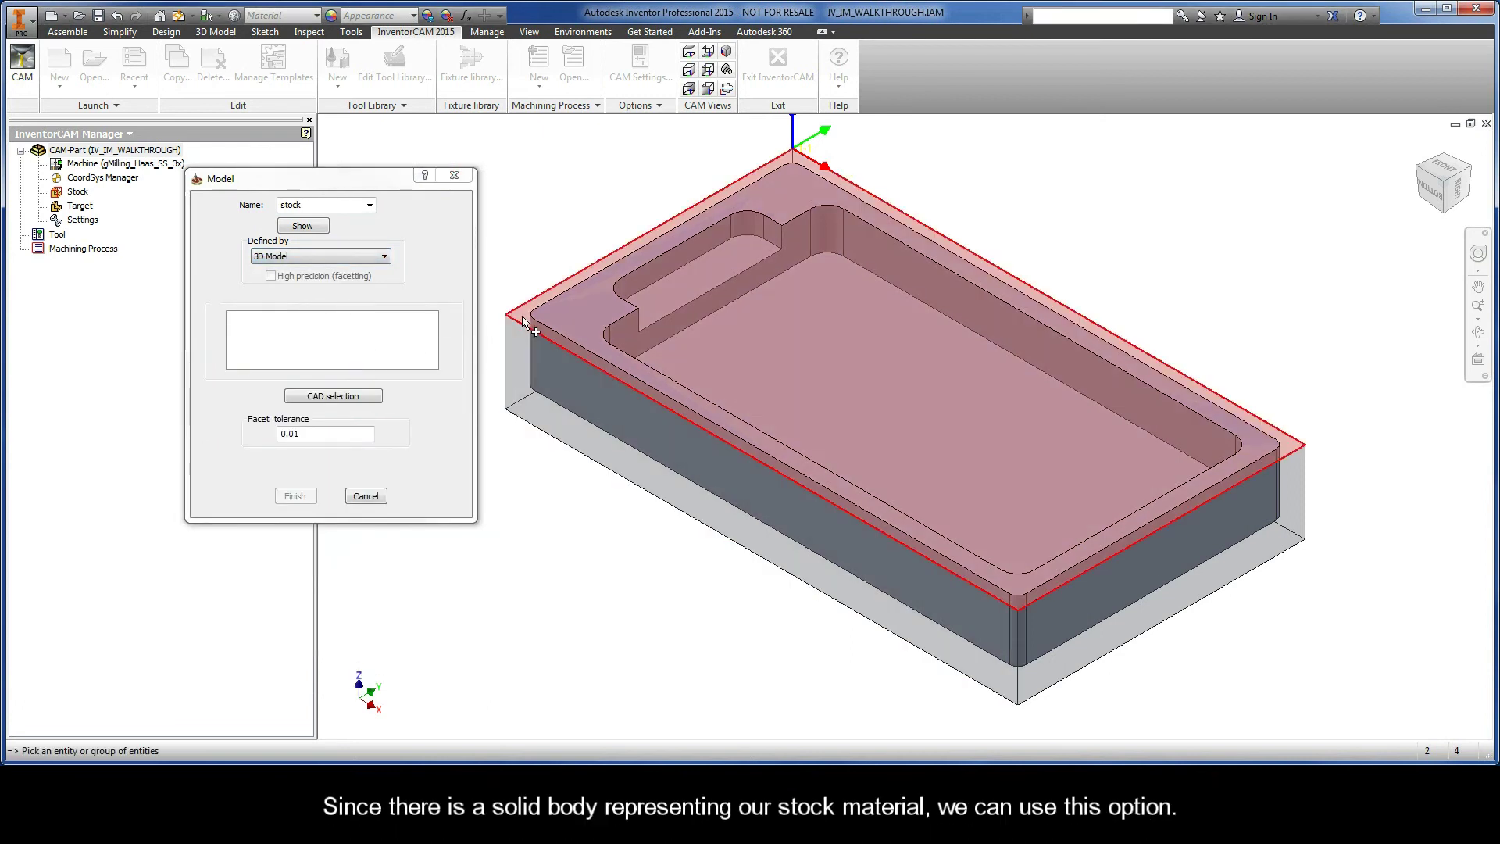
mouse_move(524, 322)
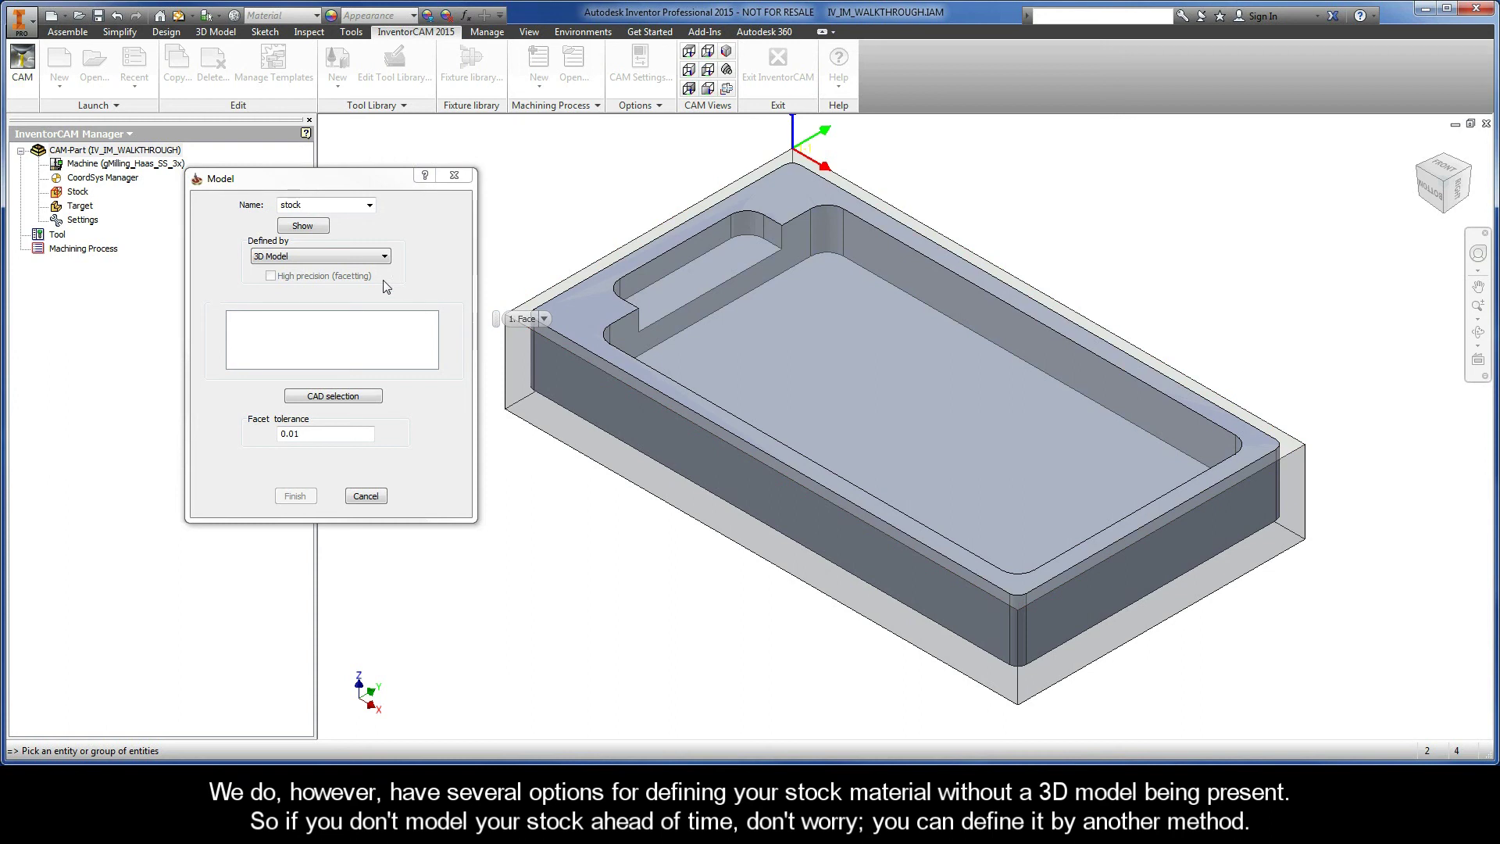
click(322, 256)
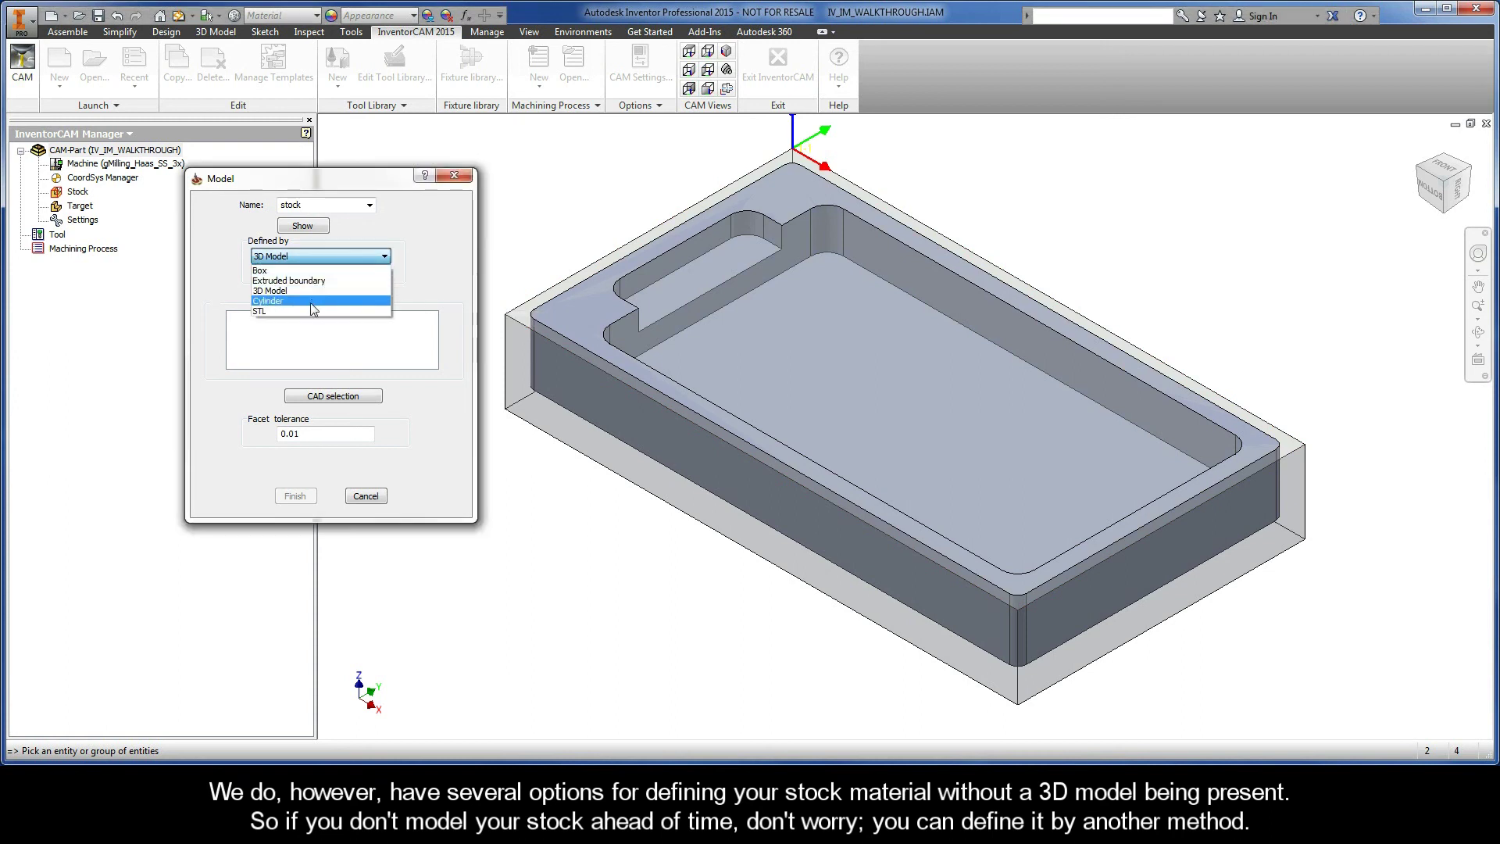
click(310, 256)
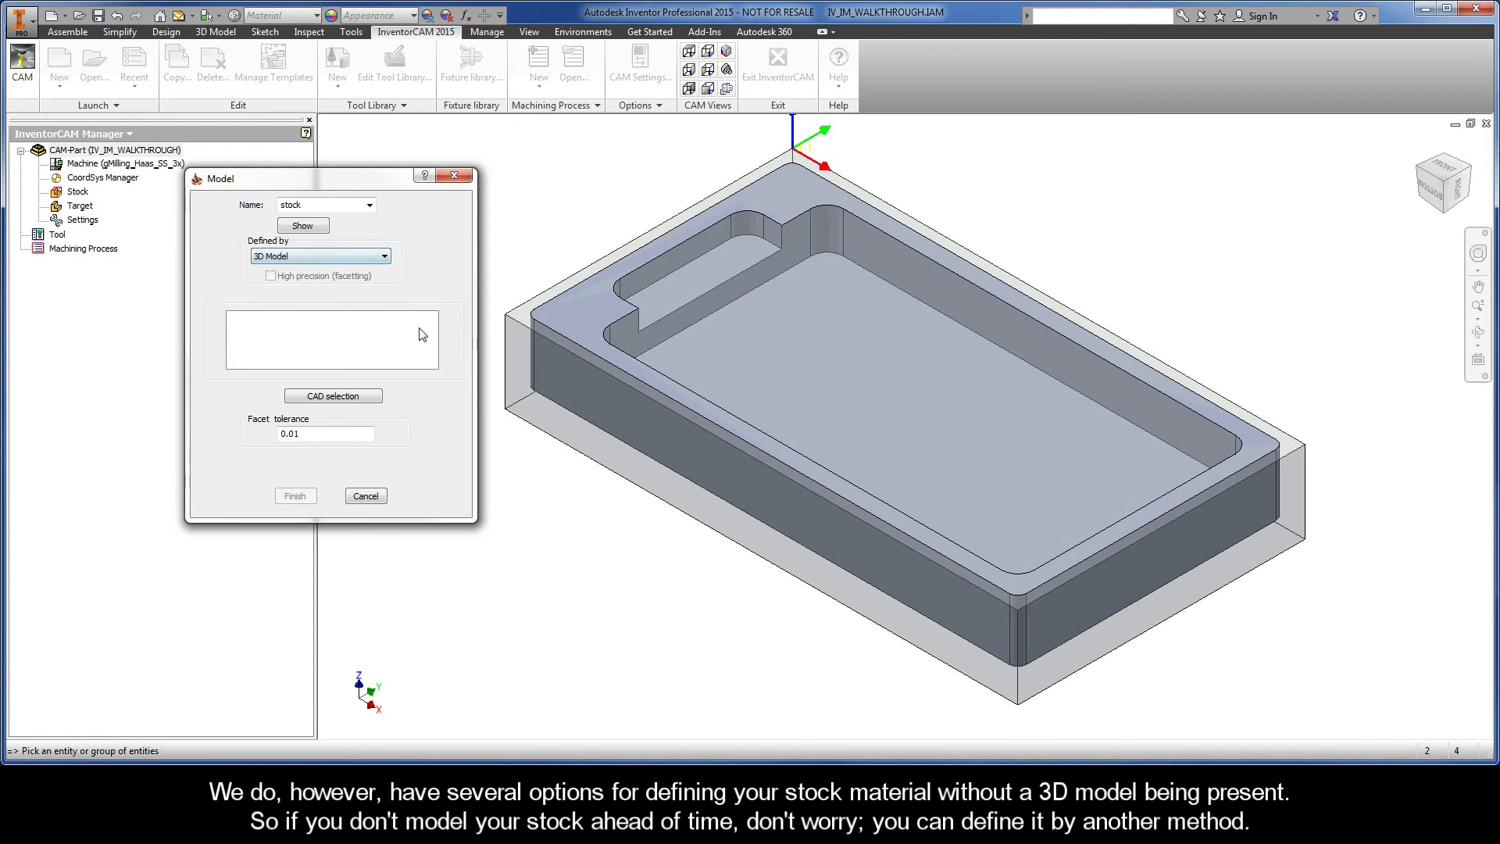
click(521, 319)
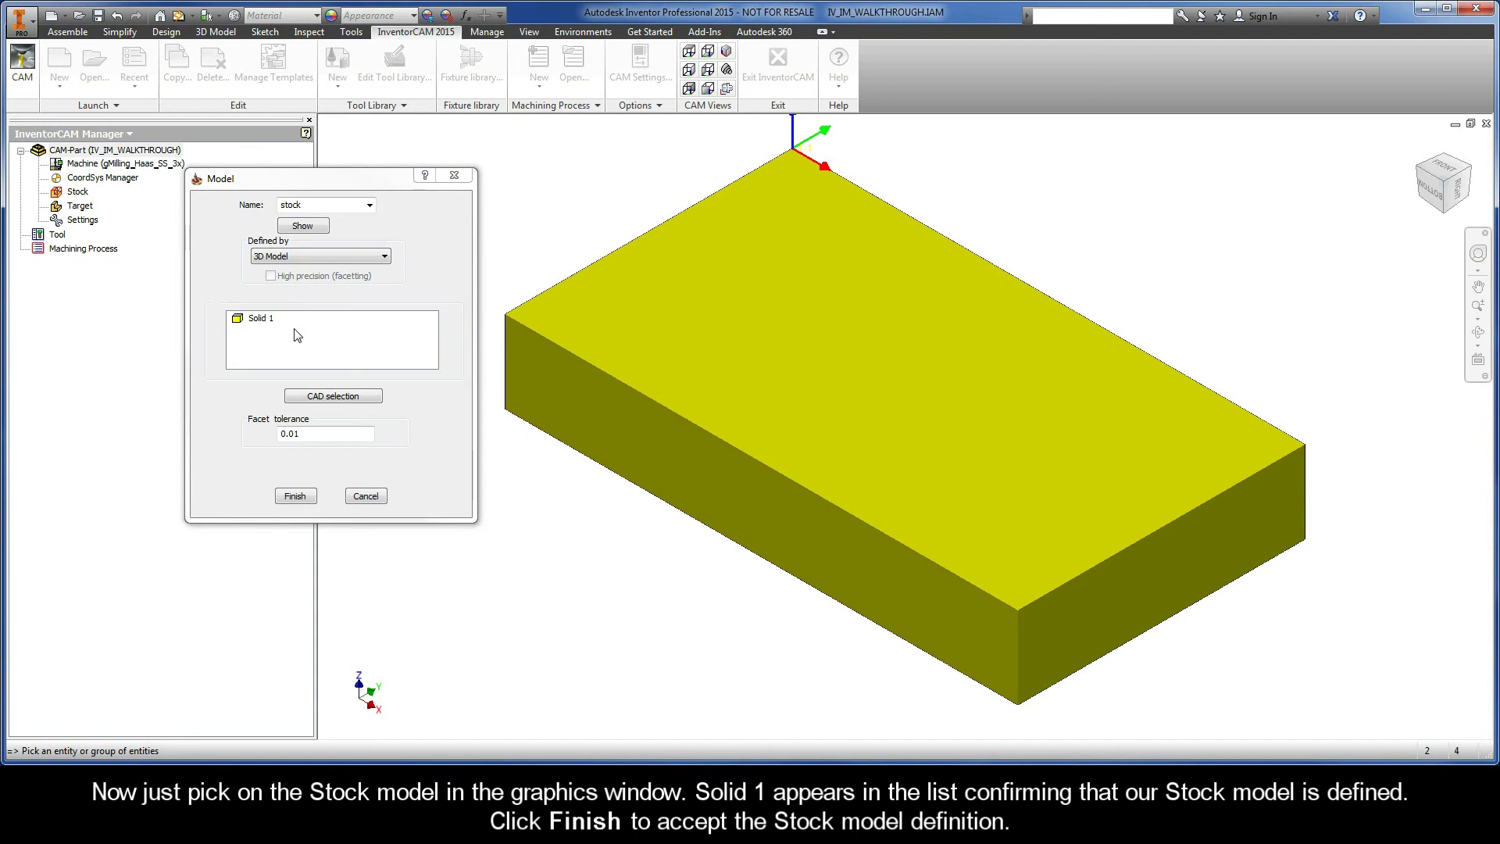
click(264, 321)
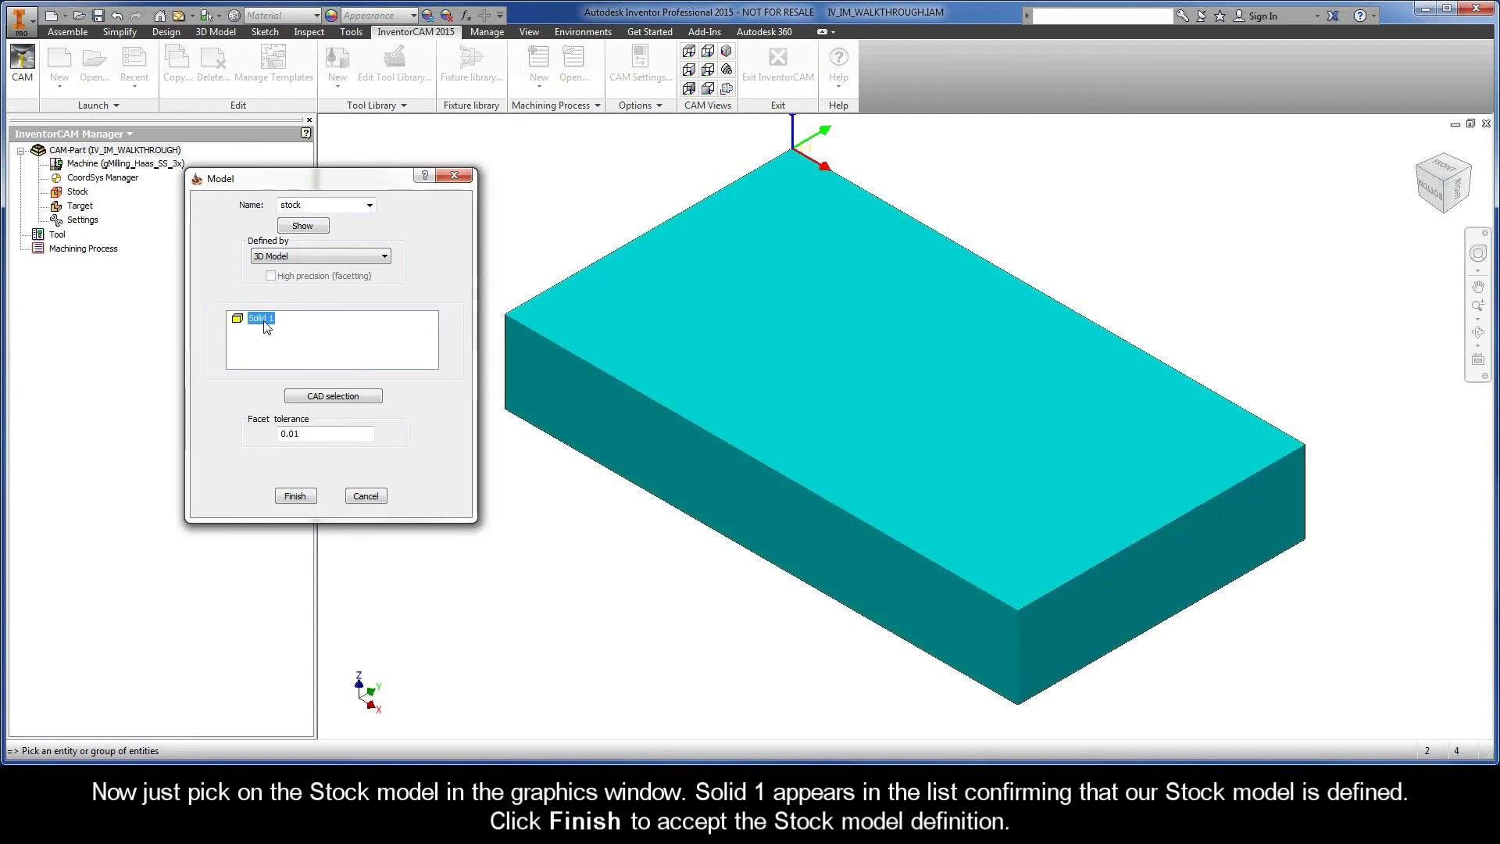
Accept the stock, then pick the machined part body as the target's Solid 1.
click(294, 495)
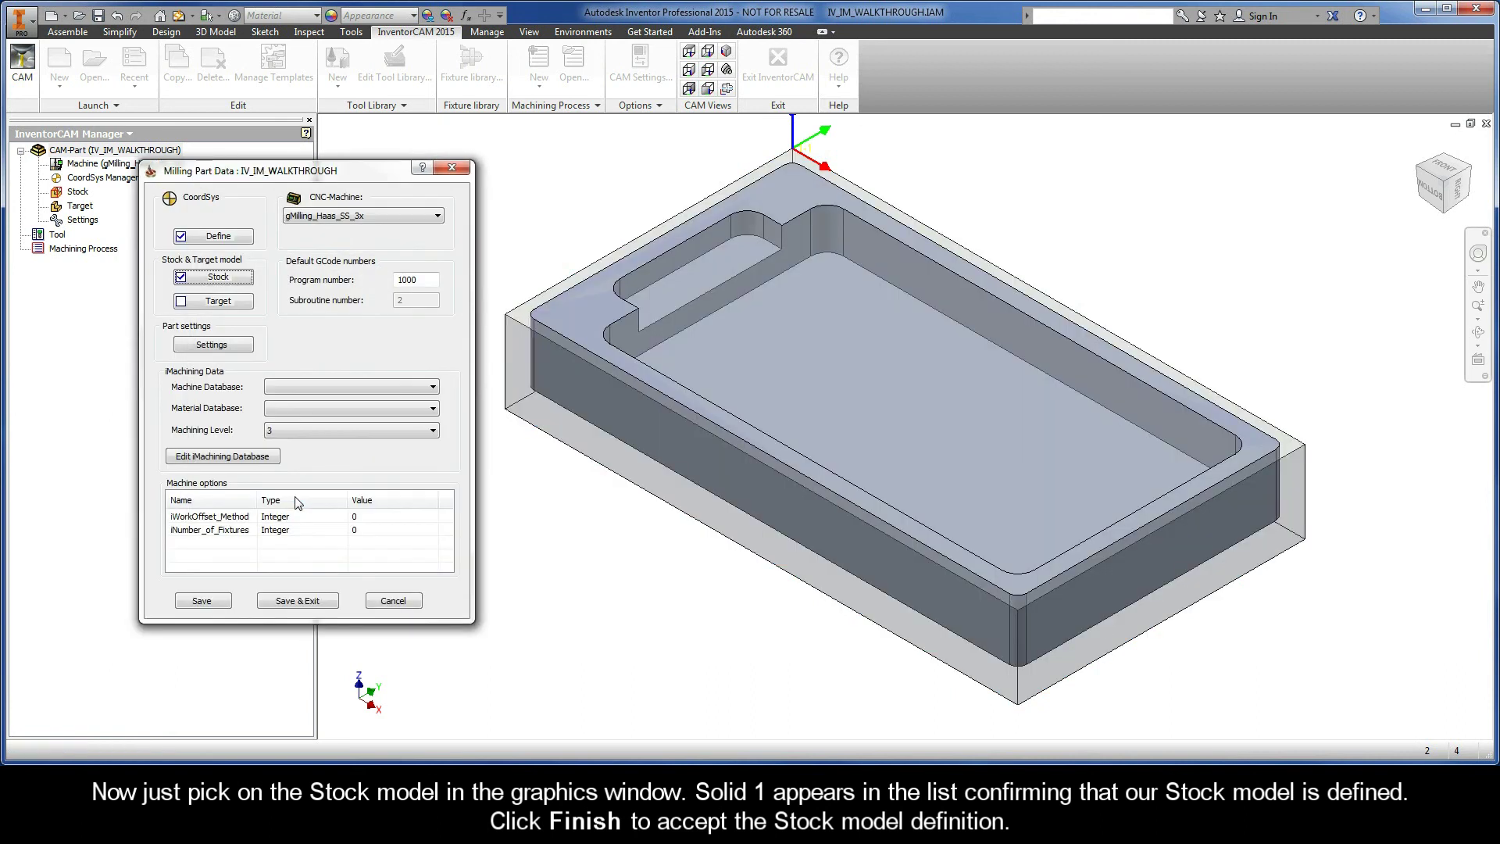
click(216, 303)
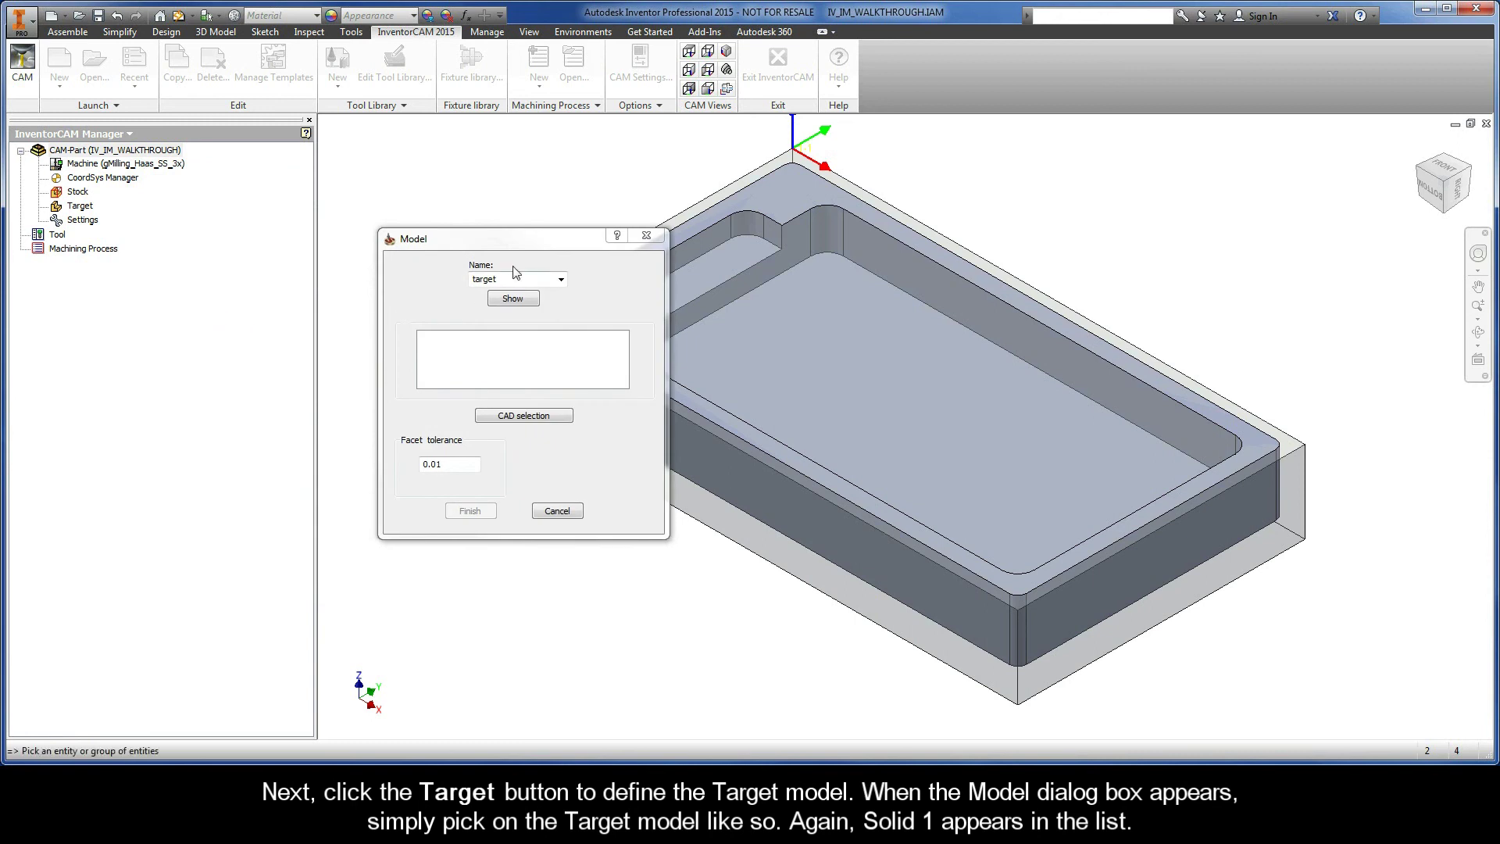
drag(517, 235, 331, 191)
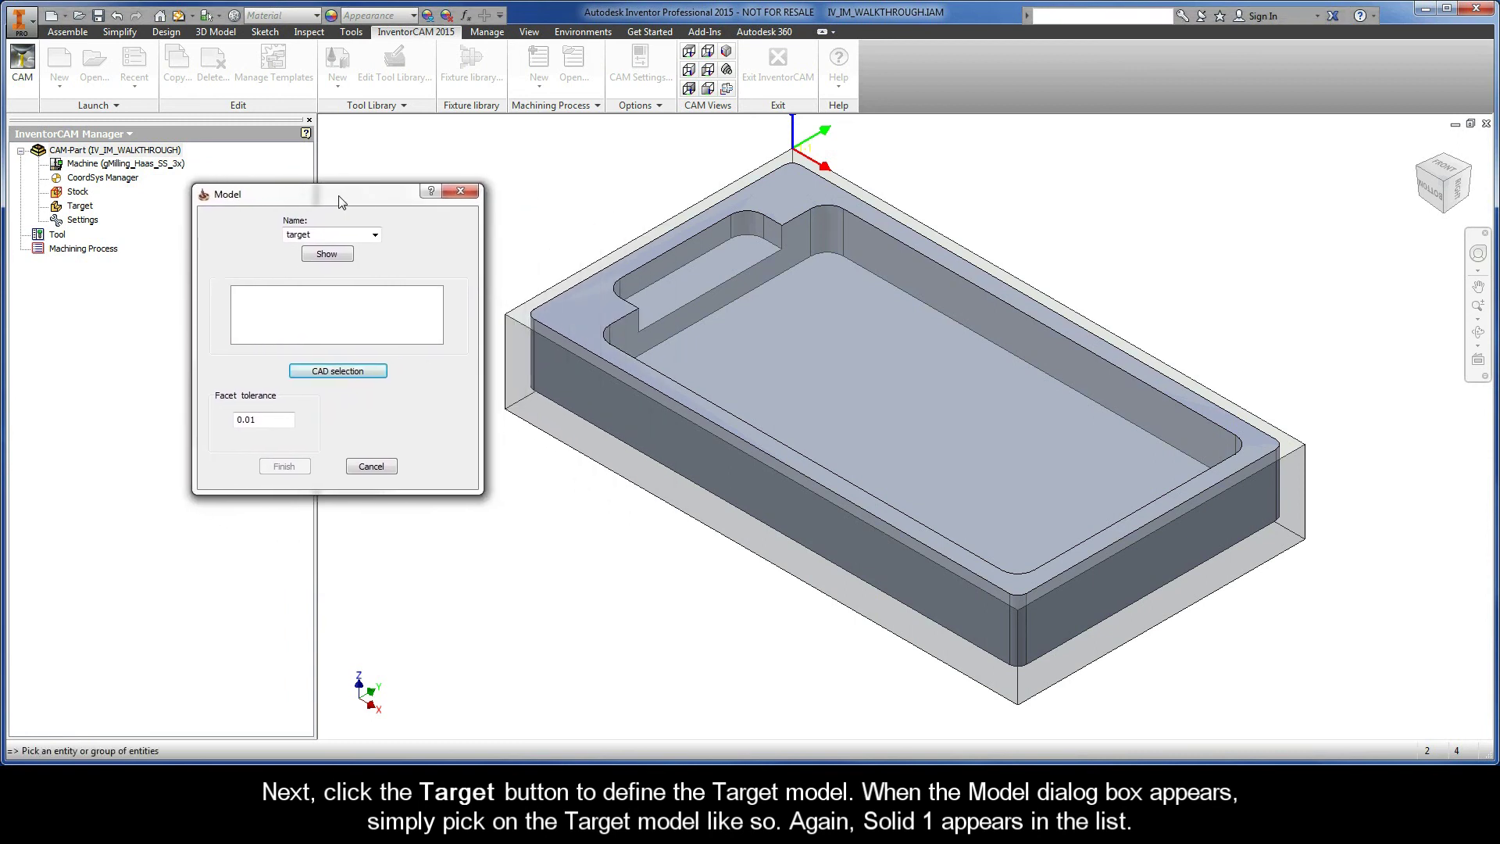
click(572, 308)
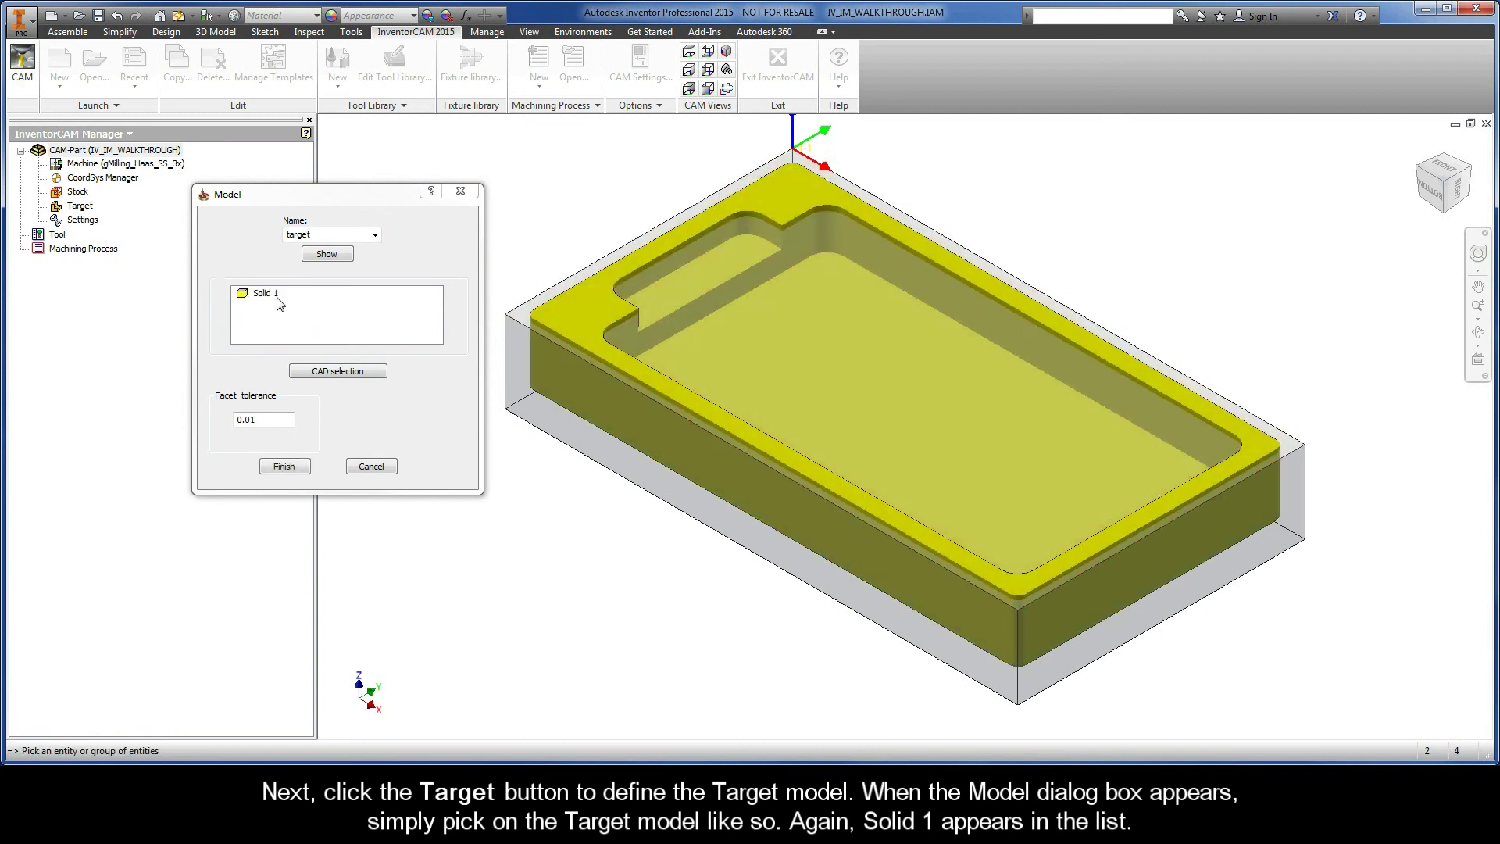
click(274, 295)
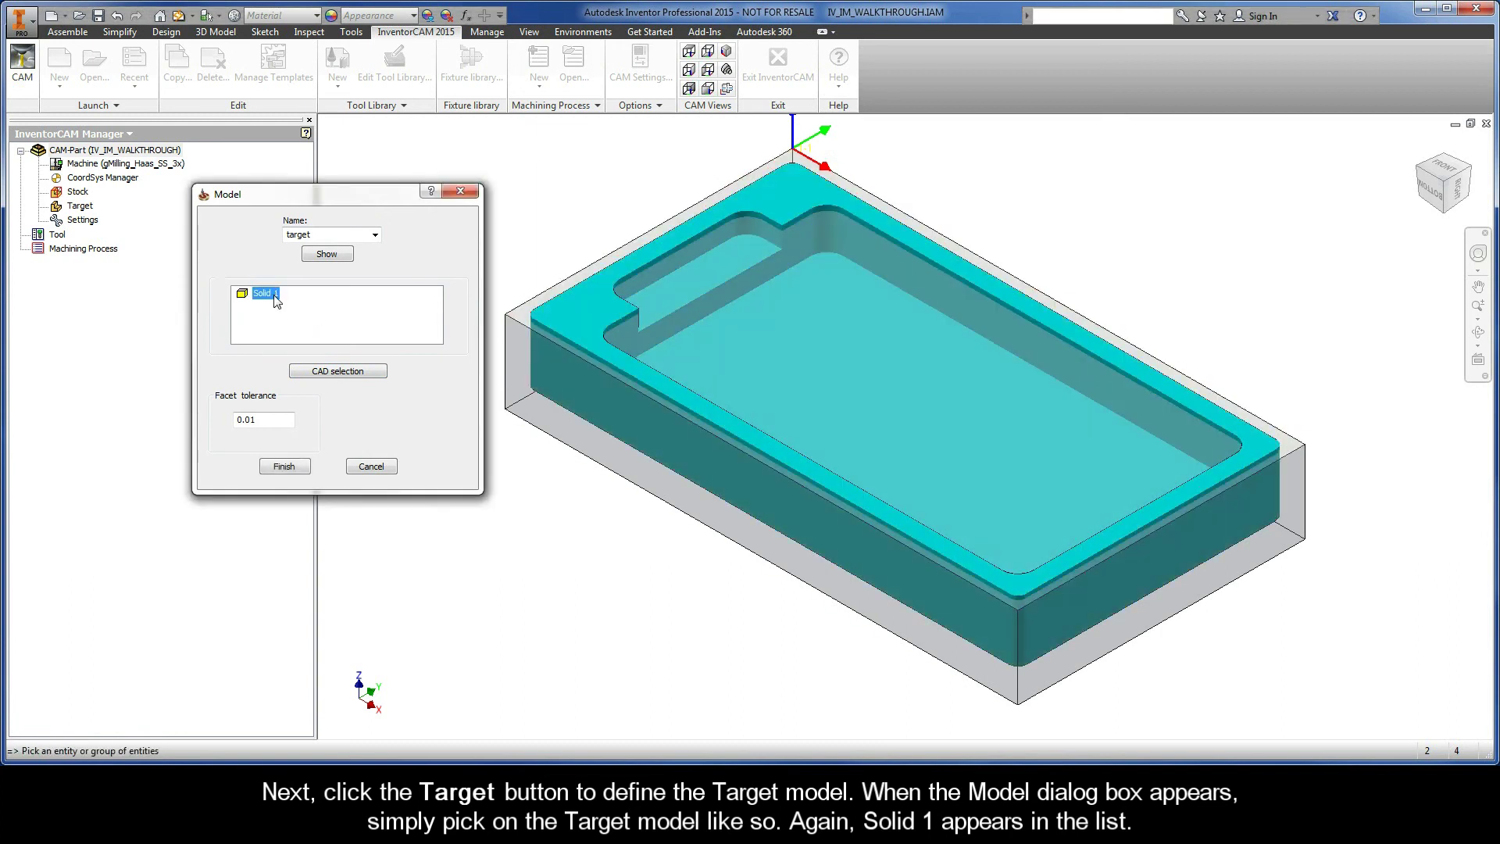
click(285, 467)
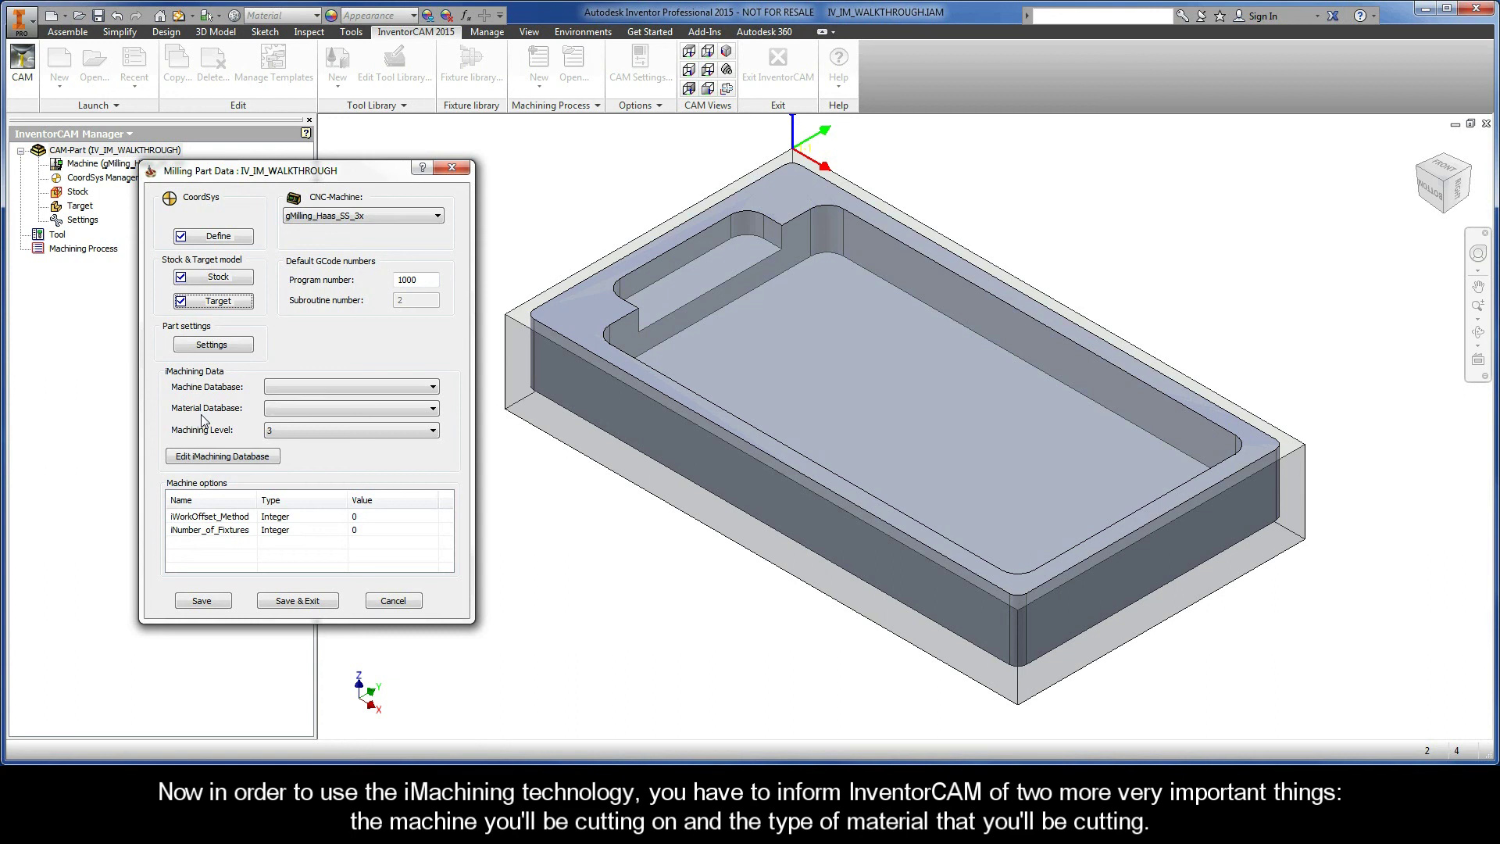
Choose Haas_SS as the Machine Database and Aluminum_100BHN-60HRB as the Material Database.
click(408, 389)
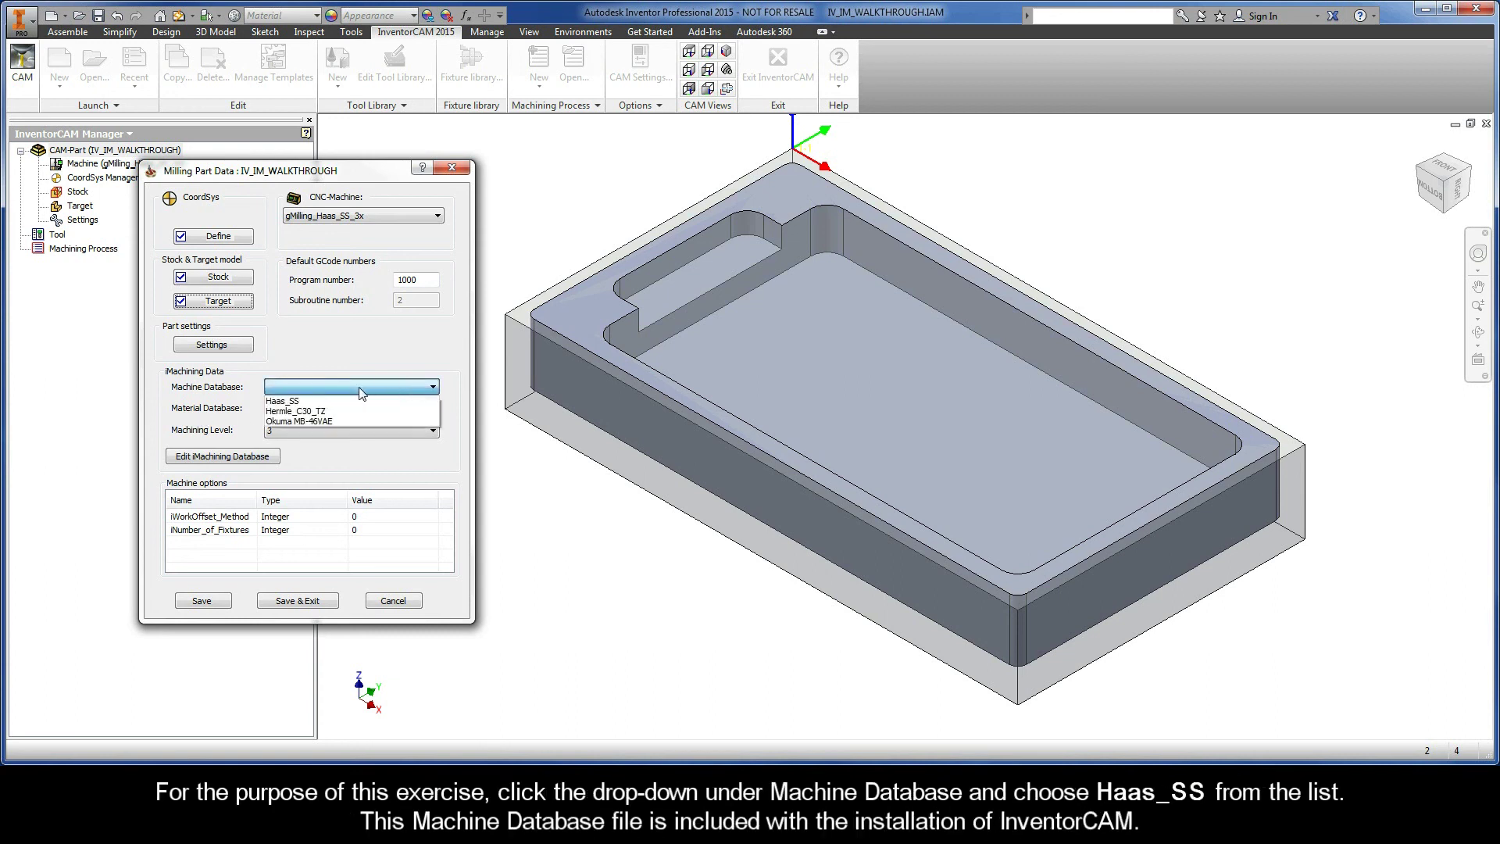
click(309, 402)
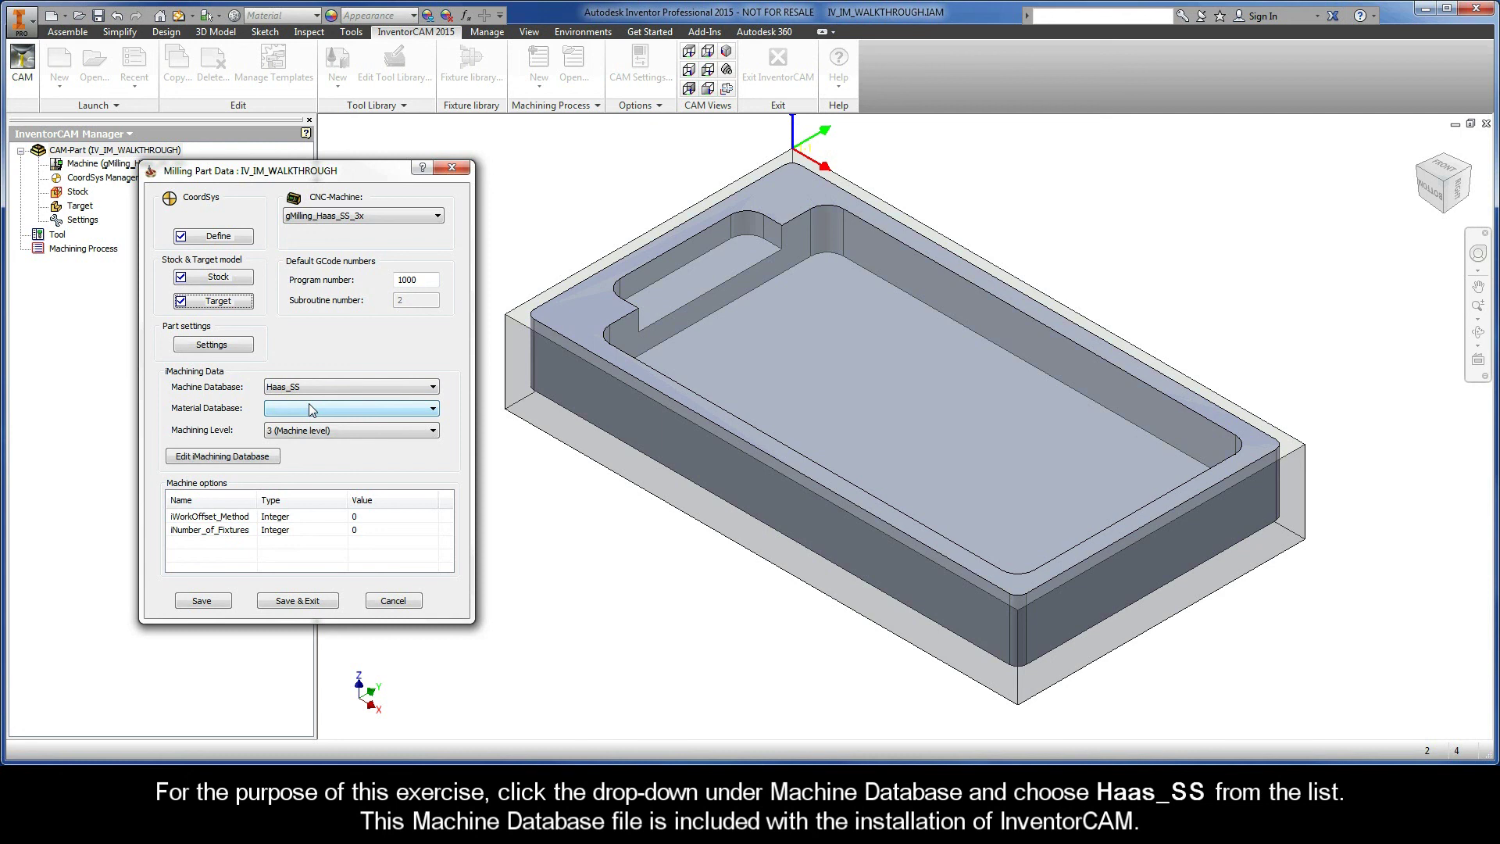
click(432, 409)
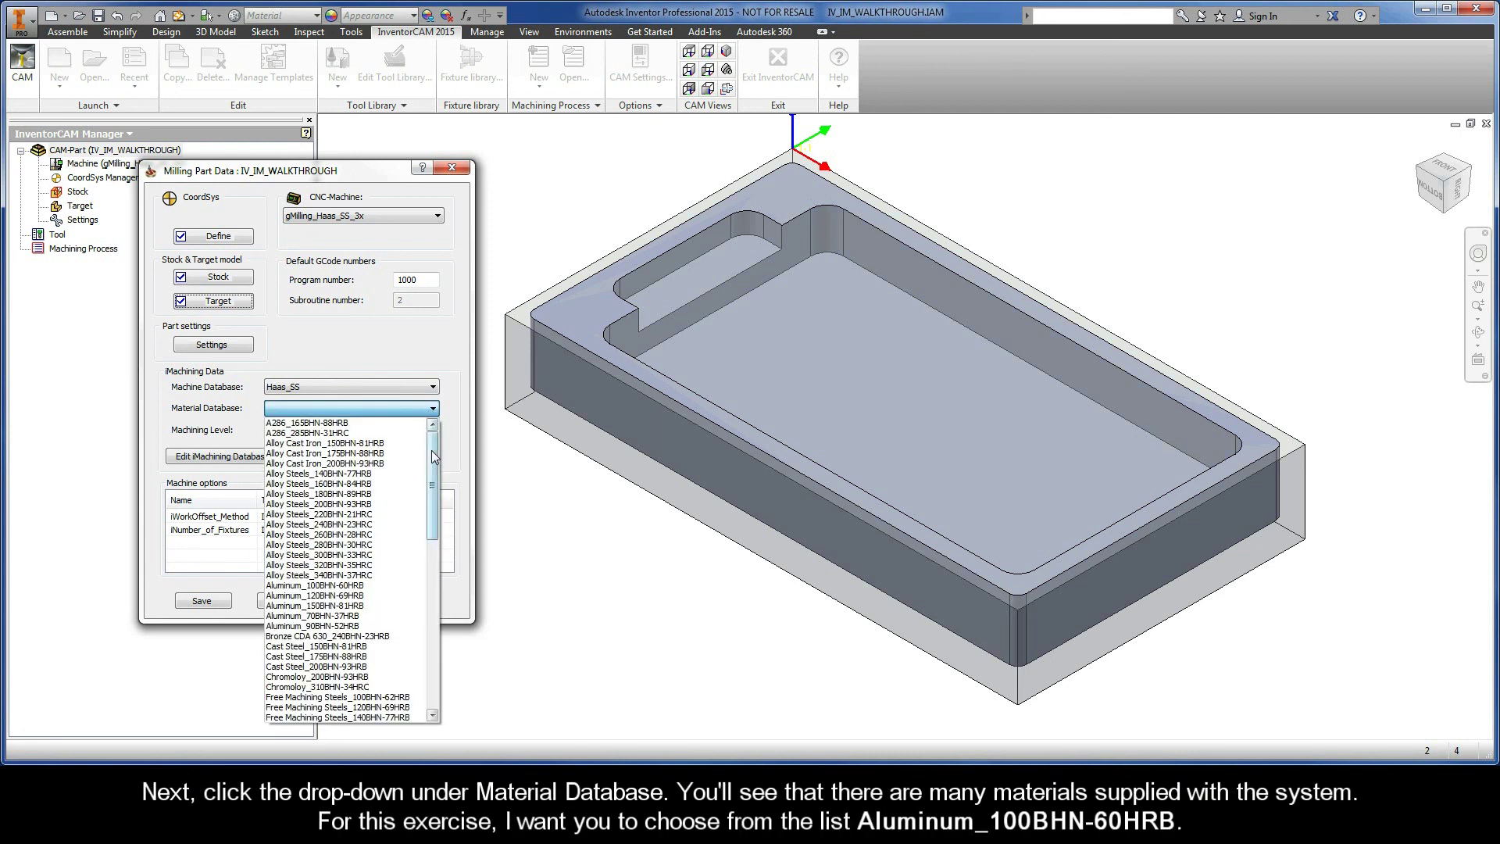
mouse_move(432, 450)
mouse_down()
mouse_move(434, 636)
mouse_move(435, 457)
mouse_up()
click(369, 586)
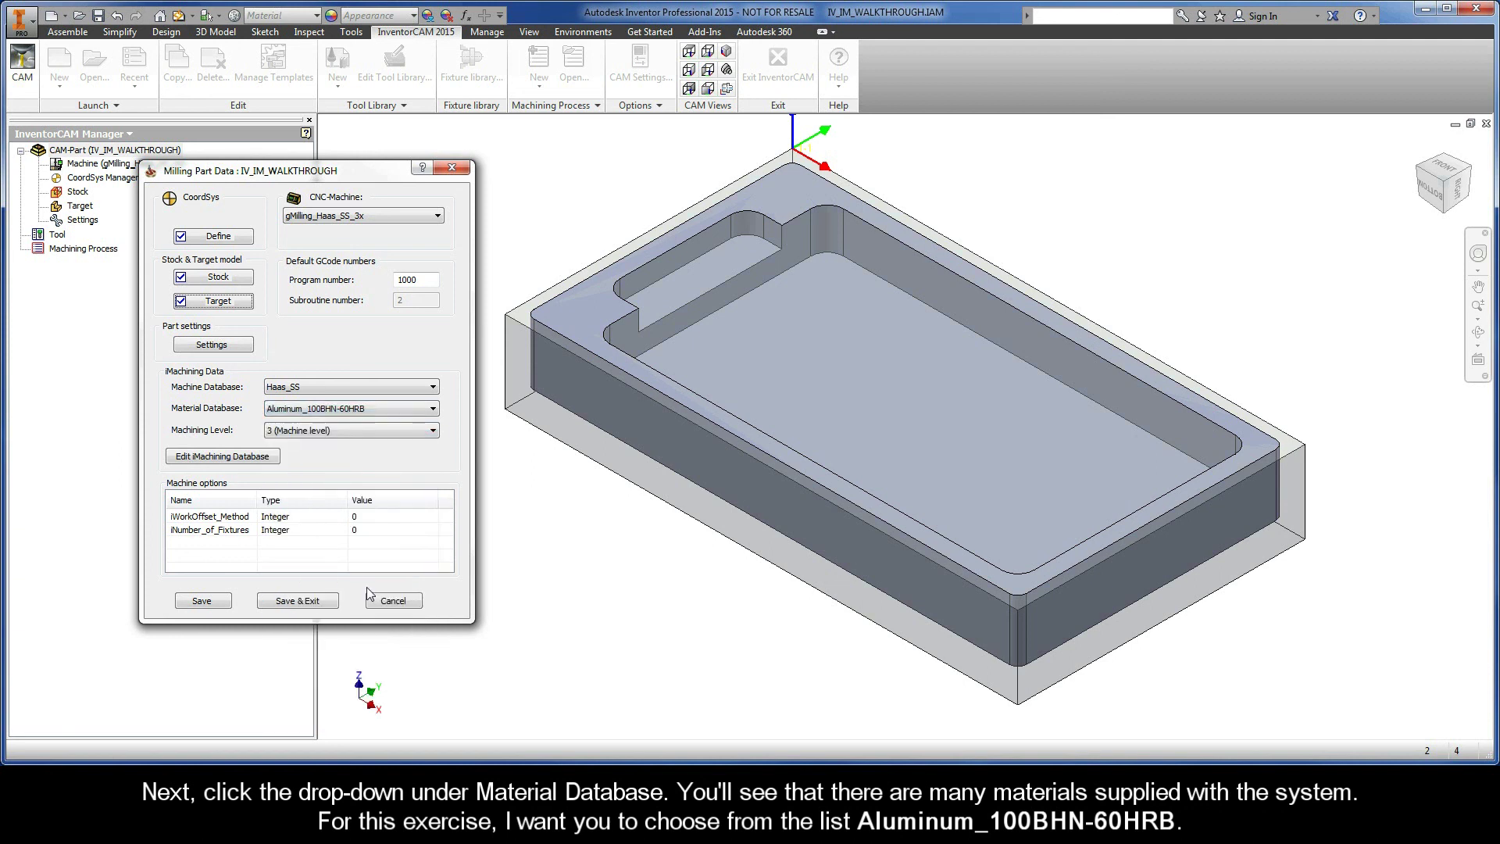
Save & Exit the Milling Part Data dialog to store the CAM-Part definition.
click(296, 603)
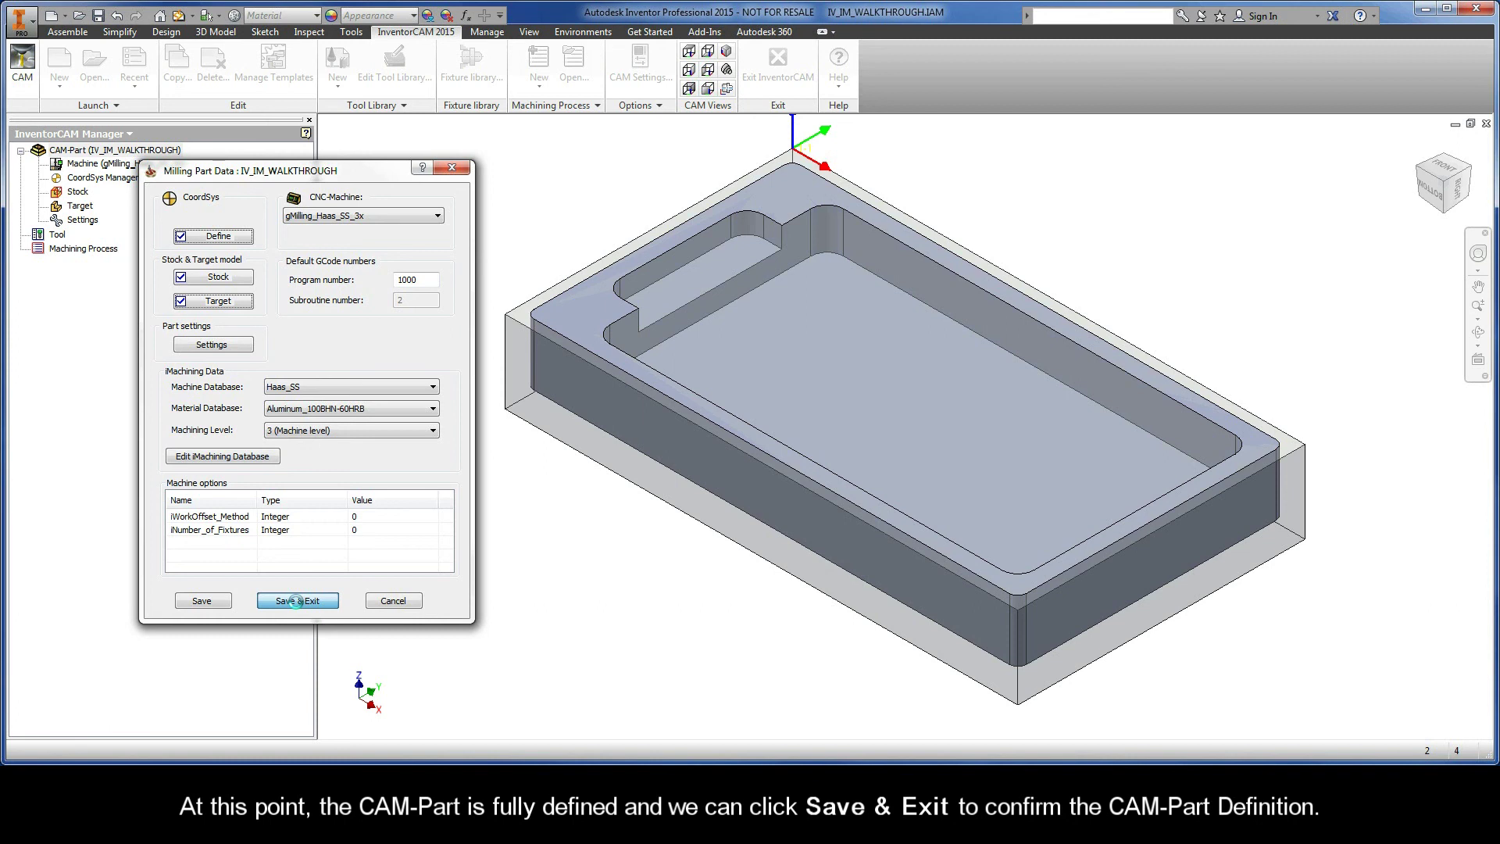